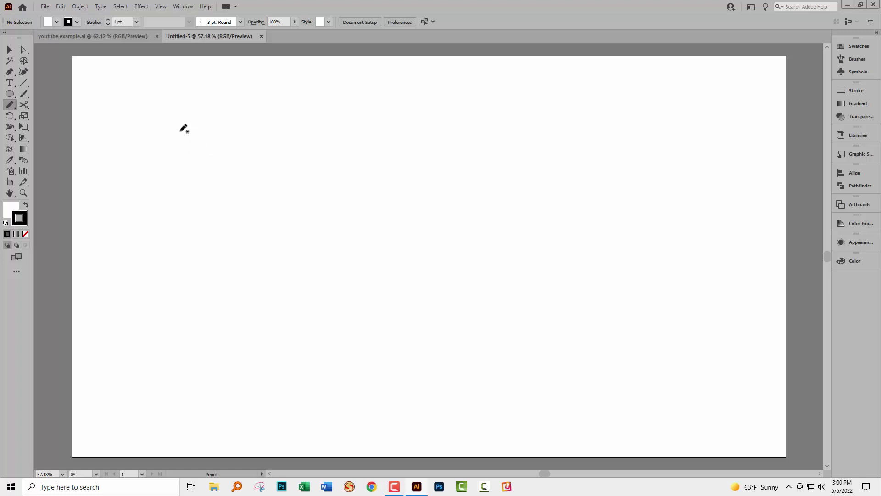
- Draw a looping freehand swirl with the Pencil tool, about 965 px wide and 173 px high, across the artboard's upper left
mouse_move(182, 123)
mouse_down()
mouse_move(155, 136)
mouse_move(154, 153)
mouse_move(159, 167)
mouse_move(189, 179)
mouse_move(206, 171)
mouse_move(235, 118)
mouse_move(262, 130)
mouse_move(265, 148)
mouse_move(250, 153)
mouse_move(247, 126)
mouse_move(280, 117)
mouse_move(338, 171)
mouse_move(362, 161)
mouse_move(364, 123)
mouse_move(351, 127)
mouse_move(348, 148)
mouse_move(395, 178)
mouse_move(414, 174)
mouse_move(444, 127)
mouse_move(465, 163)
mouse_move(502, 166)
mouse_move(509, 157)
mouse_move(485, 140)
mouse_up()
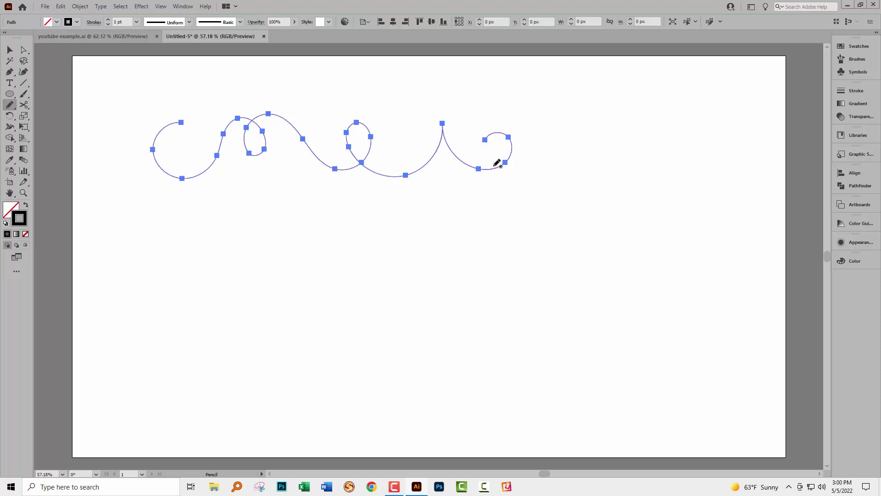
click(12, 50)
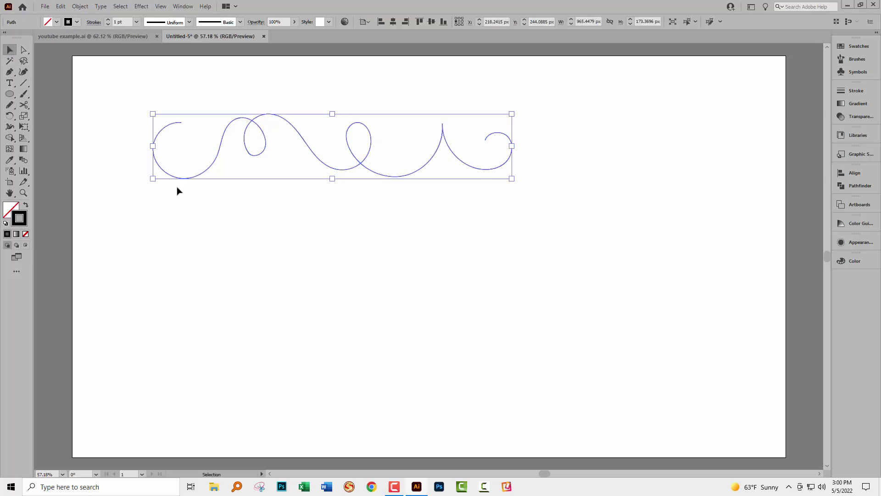
click(235, 183)
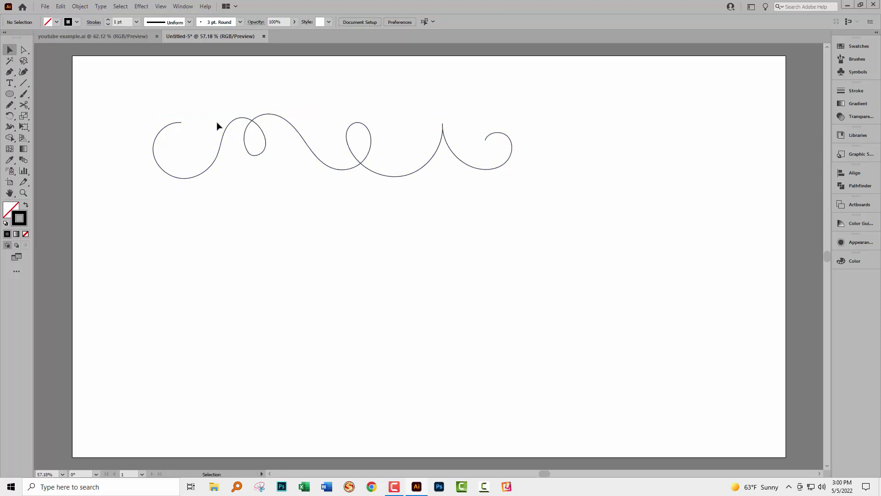
- Scale the swirl down proportionally to about 483 px wide and 87 px high
click(220, 144)
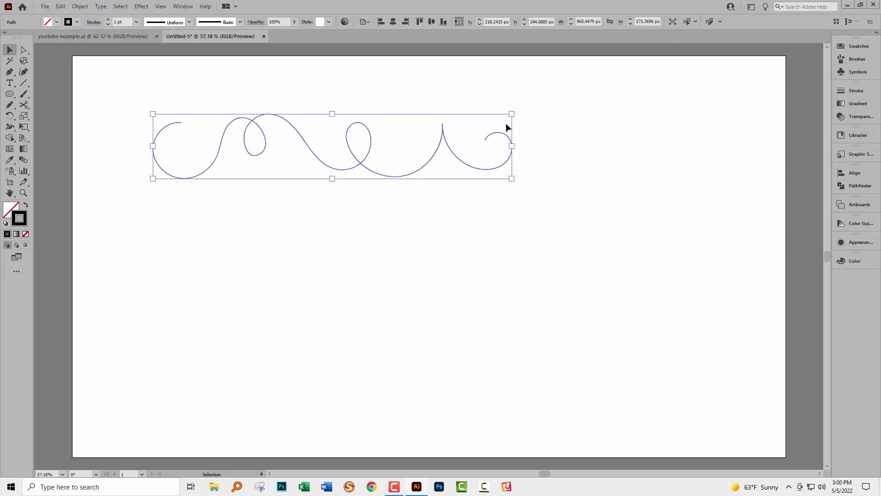
drag(514, 113, 413, 152)
click(353, 219)
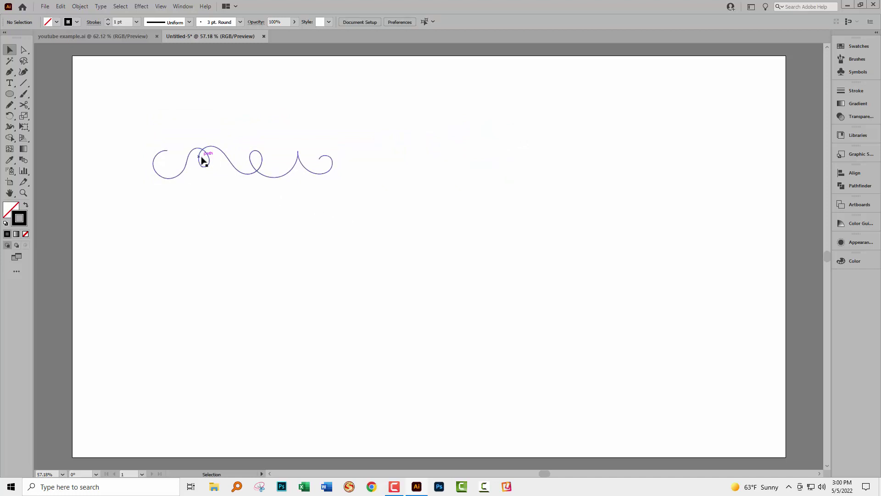
- Select the whole swirl and use Shape Builder on its first closed loop to make it a separate shape
drag(129, 128, 352, 200)
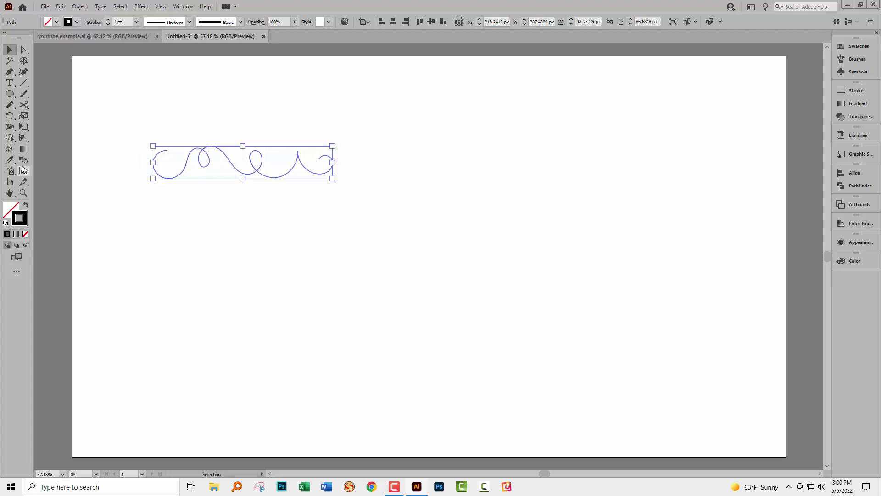
click(9, 138)
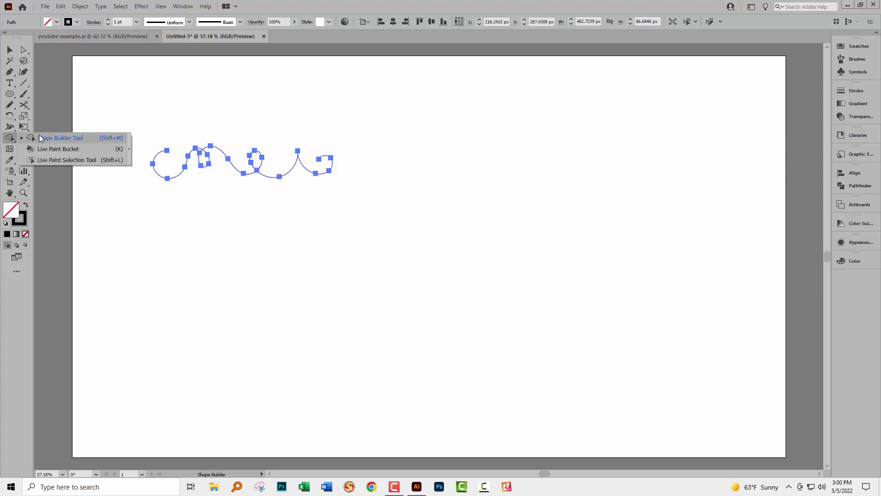
click(45, 138)
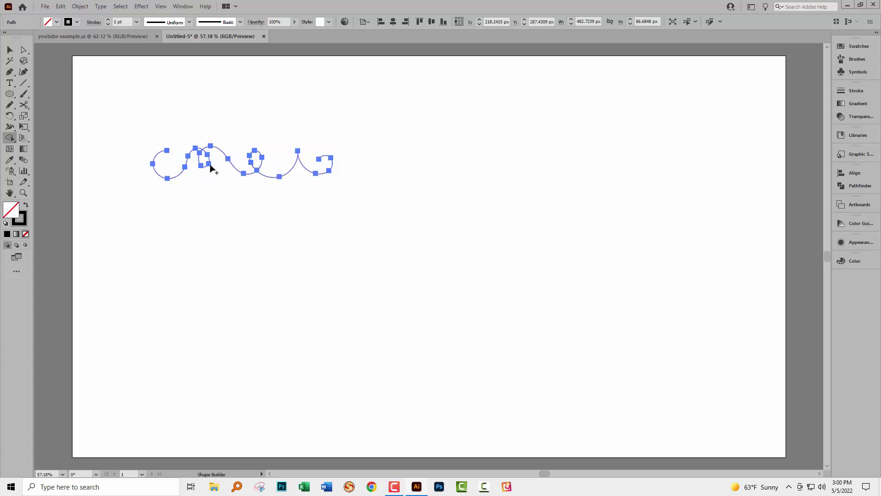
click(850, 44)
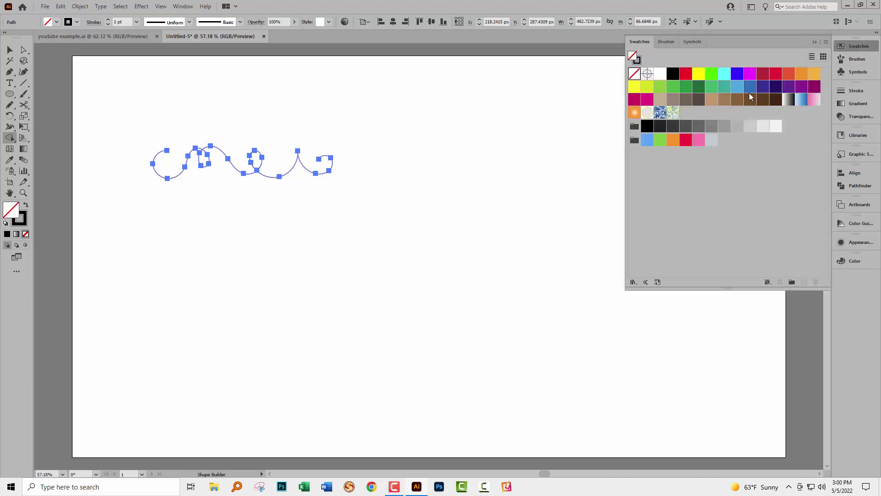
click(646, 102)
key(ctrl+z)
key(z)
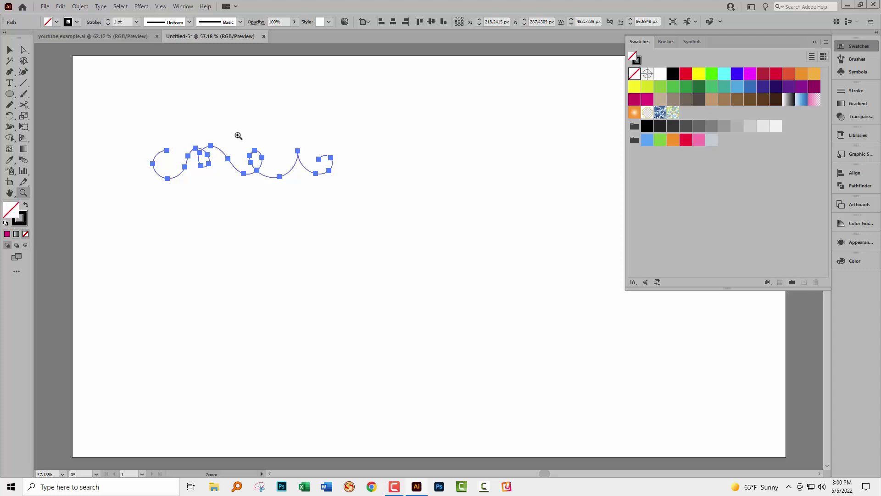
drag(193, 152, 282, 237)
key(ctrl+a)
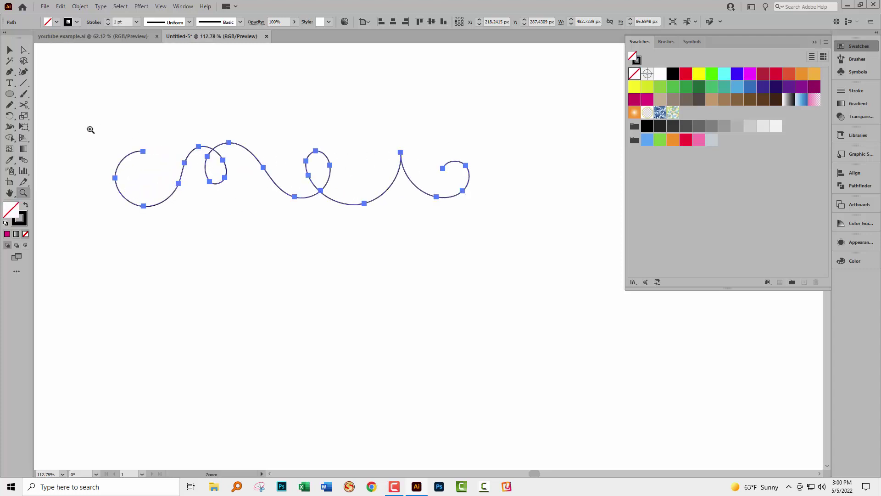
click(10, 138)
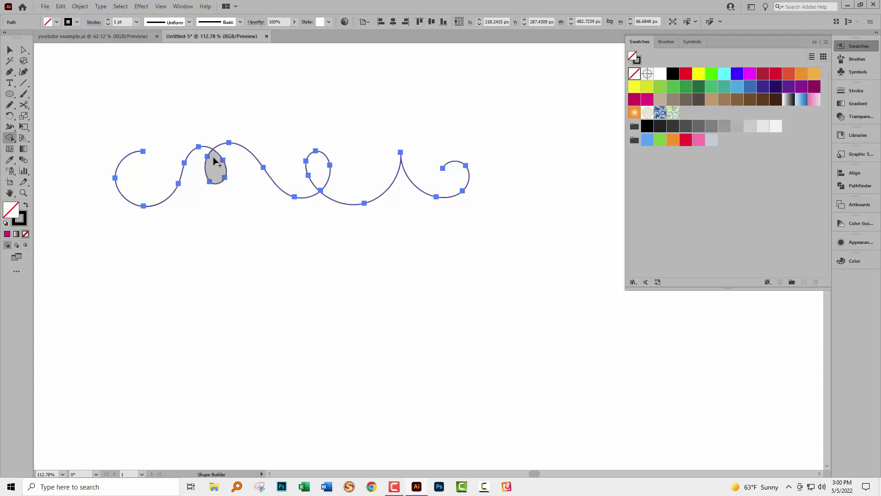
click(214, 170)
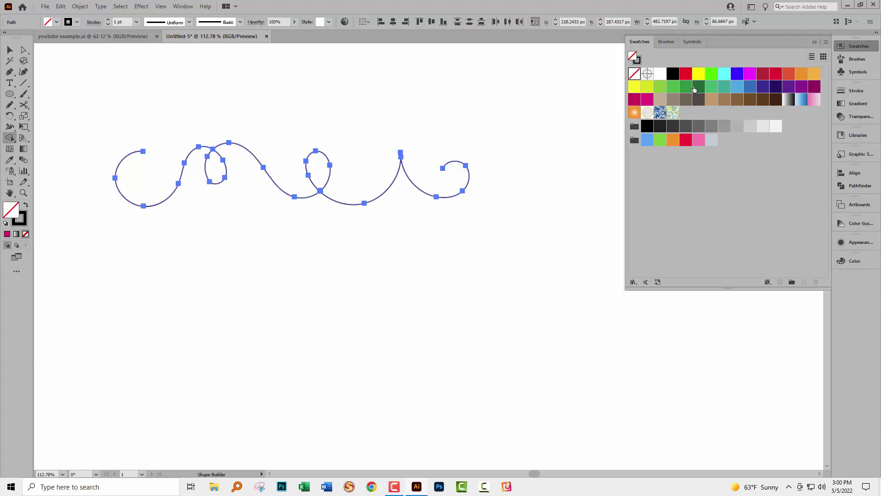
- Fill the swirl's first closed loop with red and its second closed loop with orange using Shape Builder
click(777, 73)
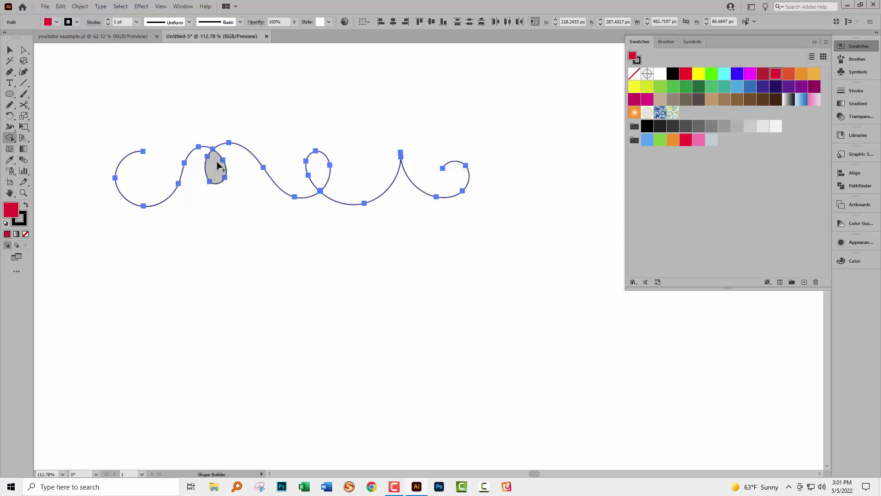
click(218, 166)
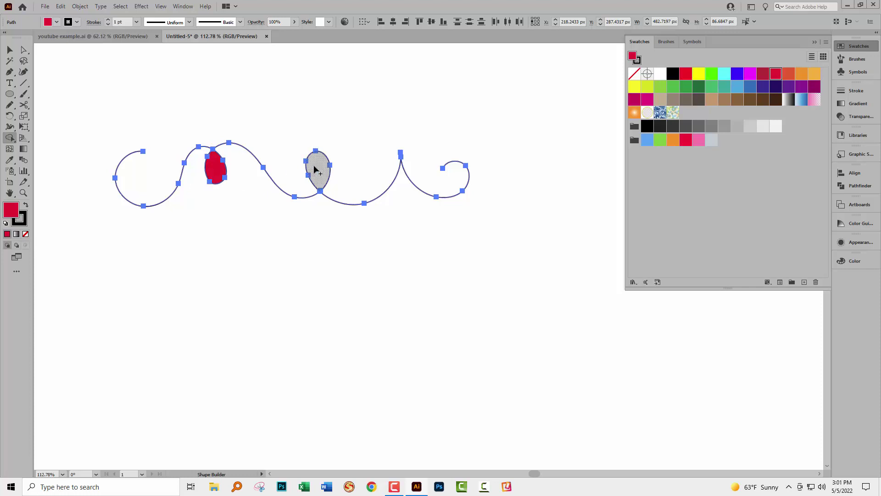
click(801, 74)
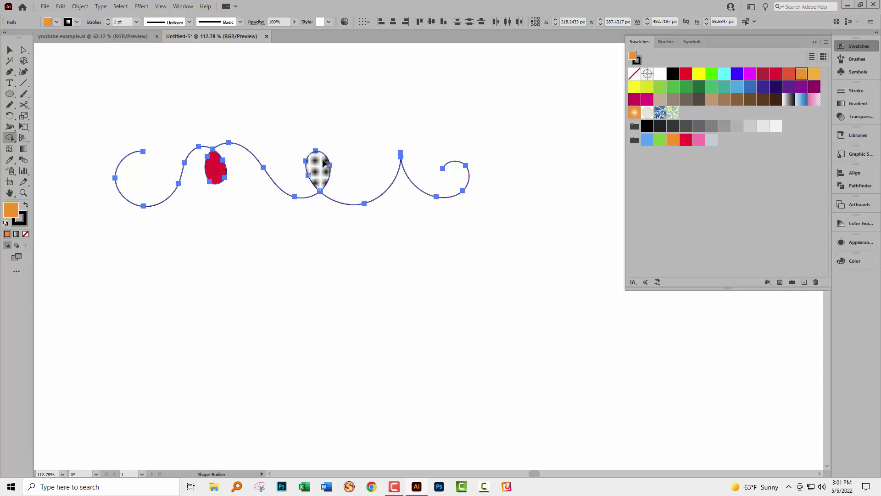
click(321, 177)
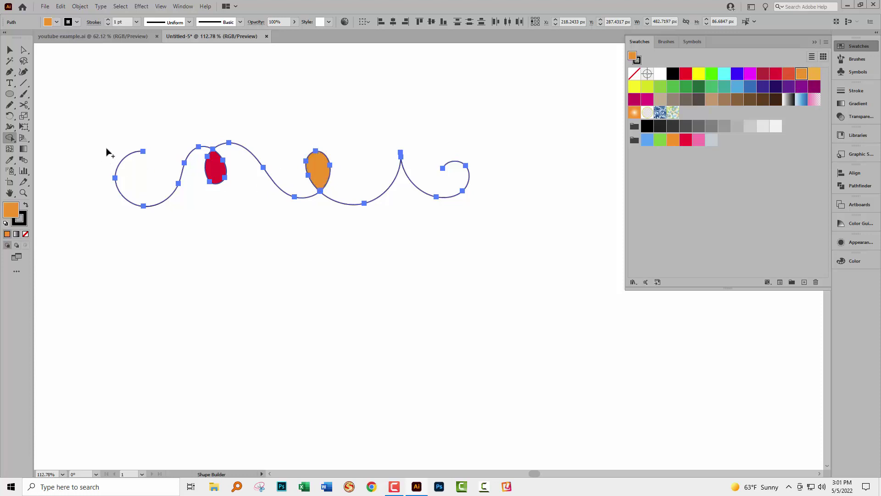
- Set the stroke colour of the entire swirl to dark red 680e0e
key(v)
drag(90, 120, 488, 237)
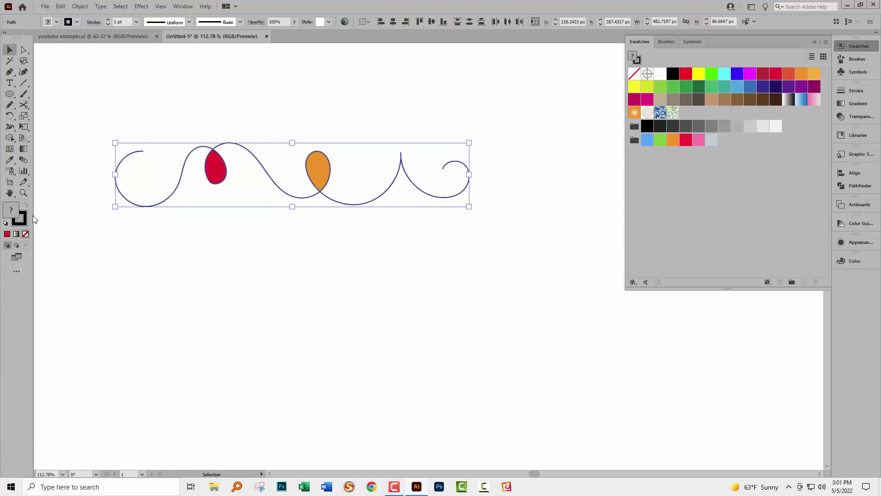
double_click(23, 224)
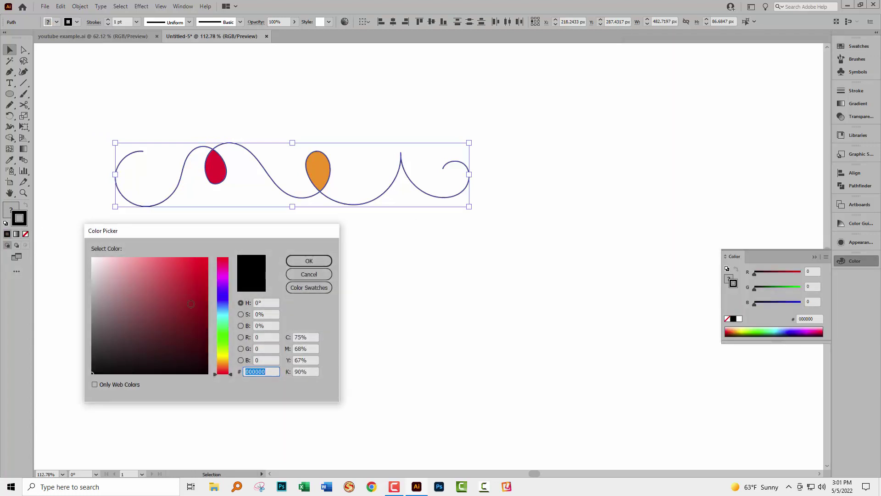
click(193, 318)
drag(193, 318, 192, 326)
click(328, 264)
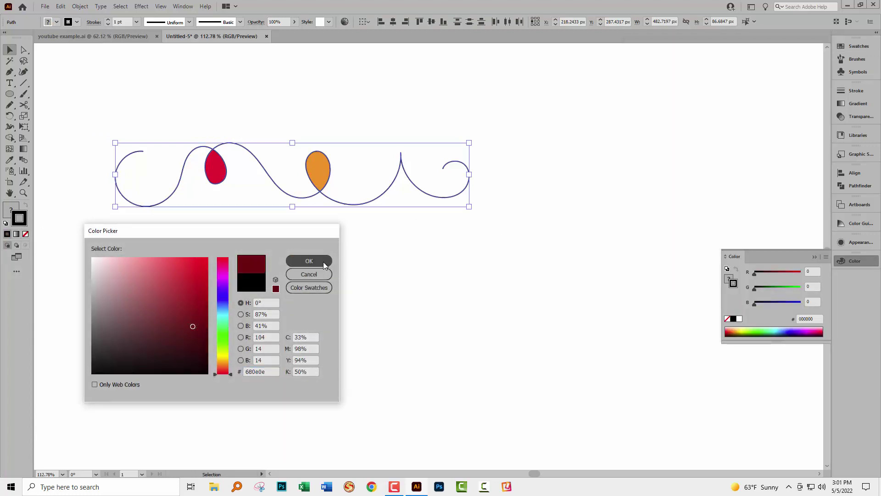
click(298, 287)
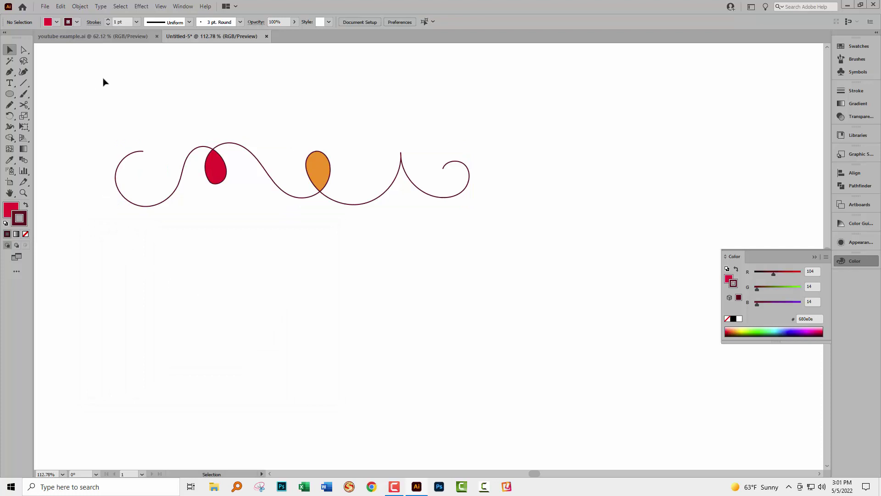
- Create a copy of the whole swirl reflected about the vertical axis and place it level with the original, to its right with a small gap
key(ctrl+0)
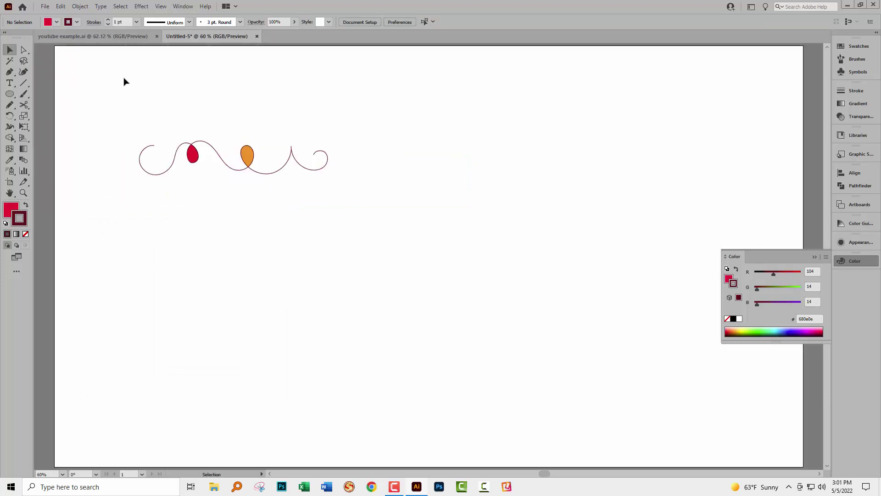
drag(114, 108, 351, 213)
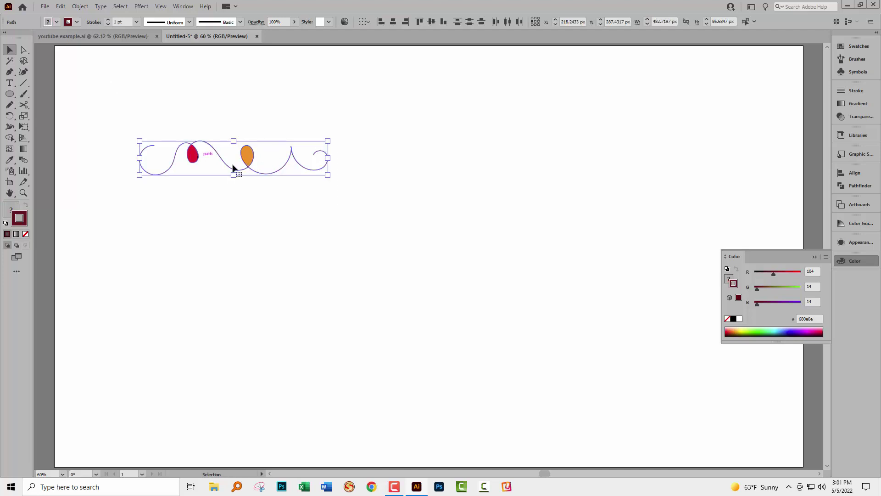
click(80, 6)
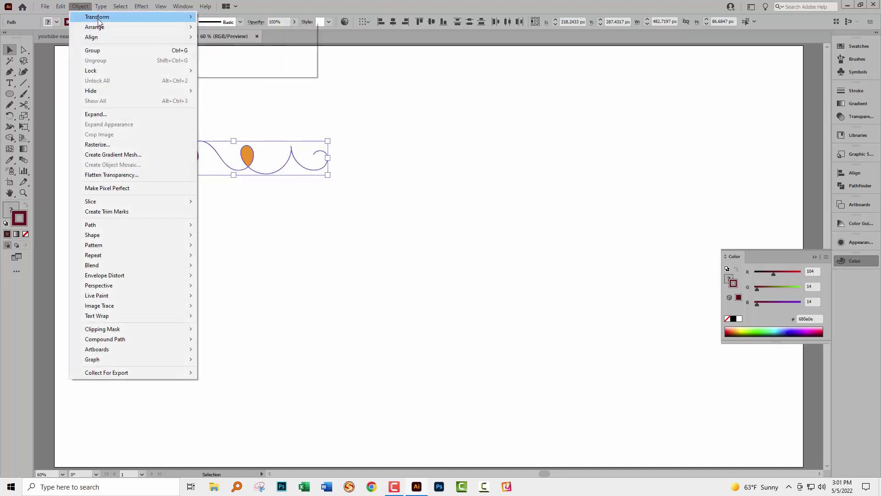
click(220, 51)
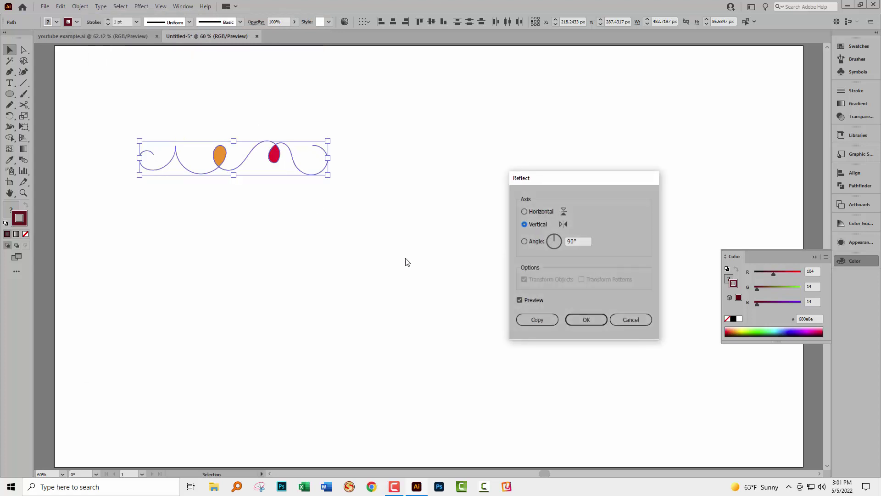
click(535, 320)
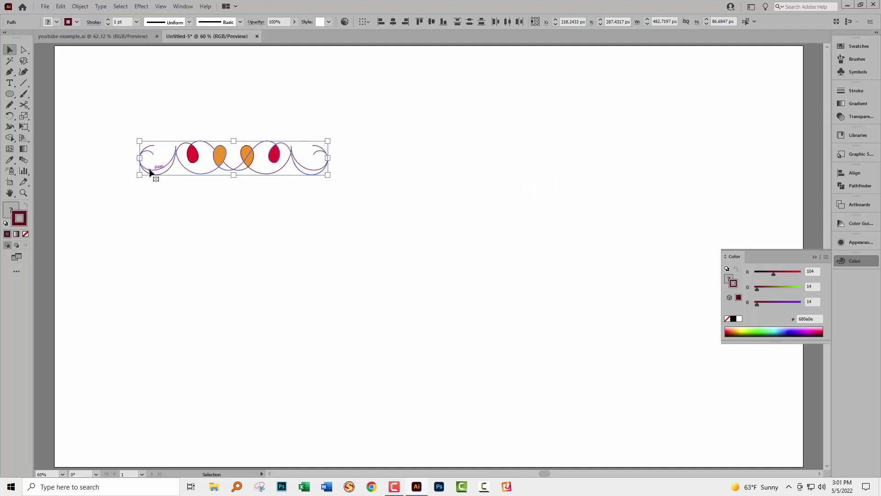
drag(150, 171, 354, 178)
click(296, 204)
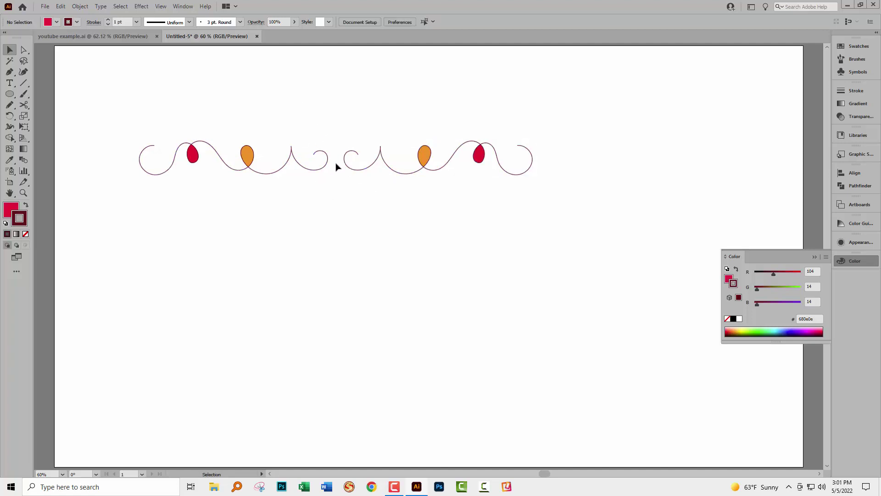
- Draw an ellipse about 42 px wide and 62 px high between the two inner curls and convert its bottom anchor to a corner point
click(9, 95)
drag(328, 131, 344, 155)
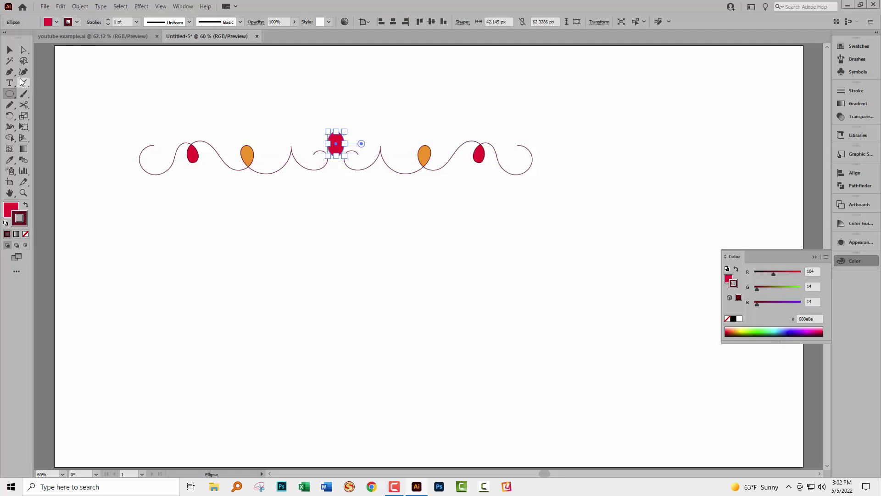
drag(24, 49, 41, 46)
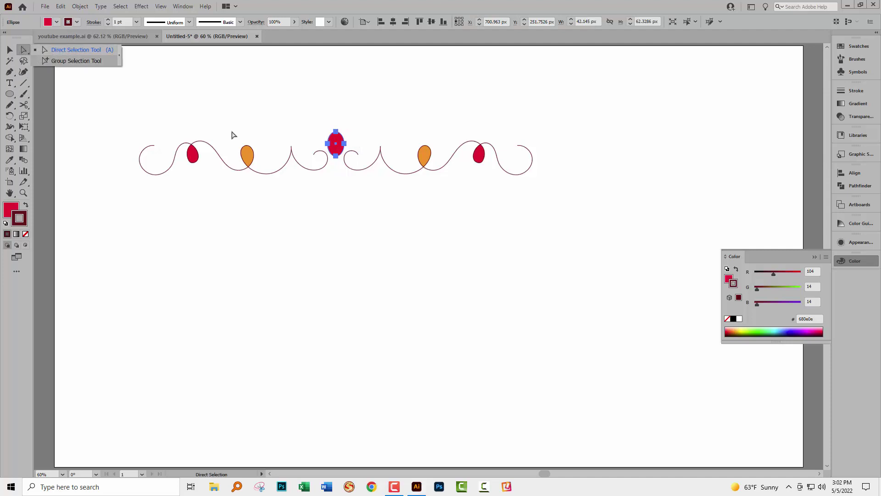
click(324, 203)
drag(337, 156, 337, 158)
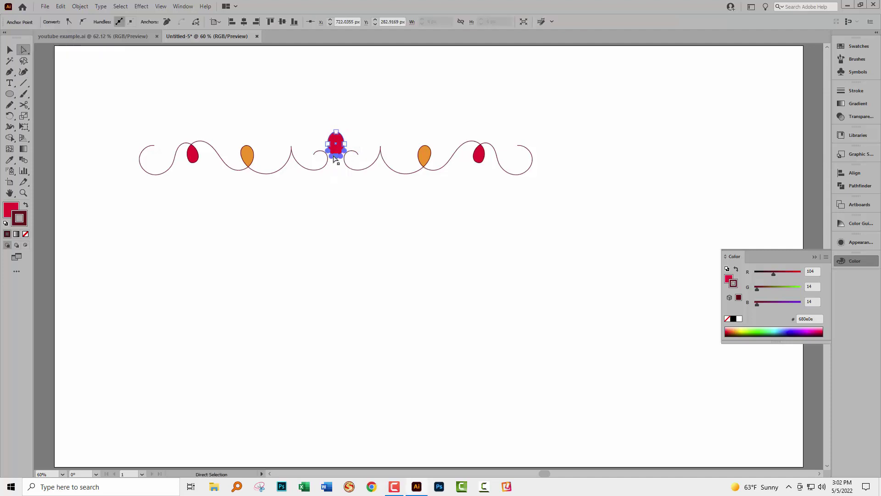
click(68, 21)
click(325, 211)
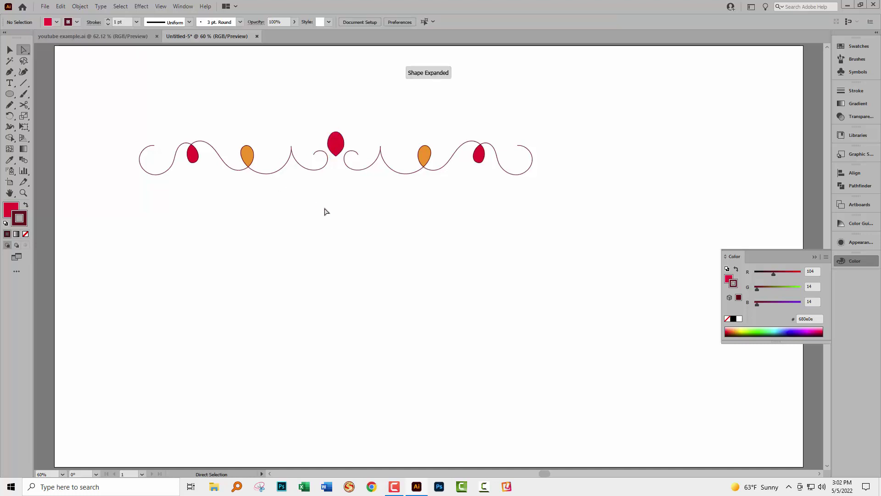
- Shrink the central red drop proportionally about its centre to about 29 px wide and 43 px high
key(z)
click(327, 133)
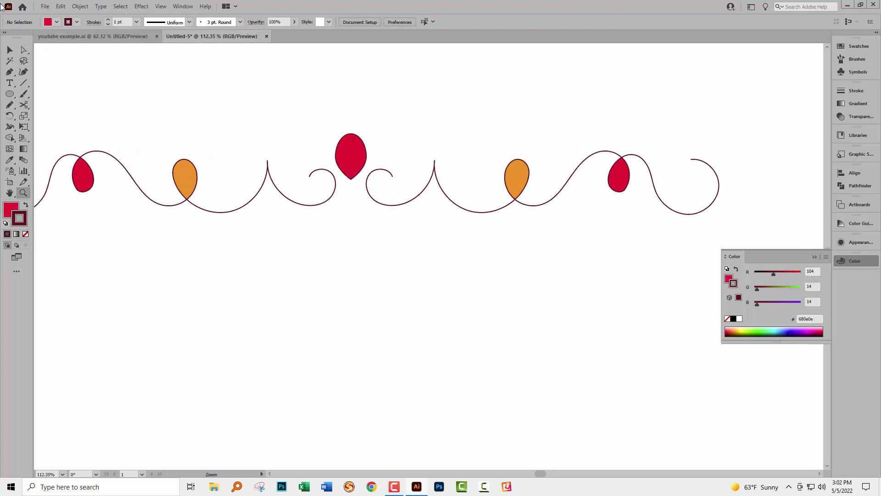
click(10, 50)
click(353, 149)
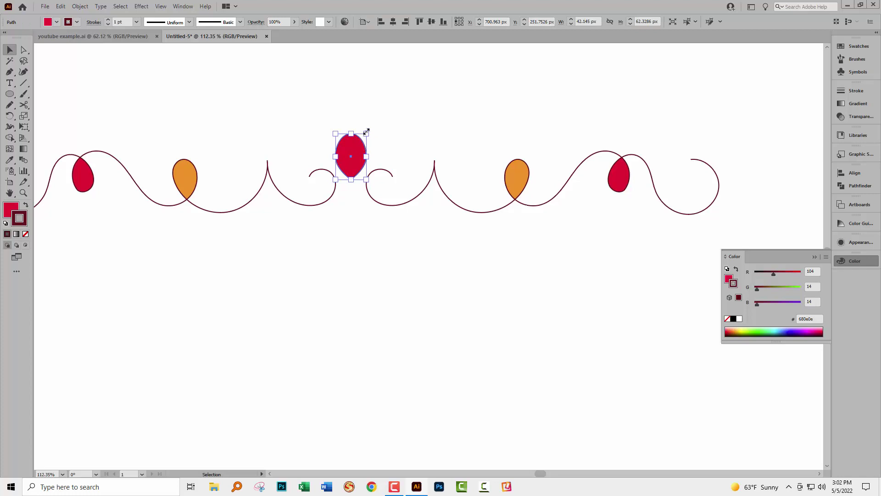
mouse_move(366, 132)
mouse_down()
mouse_move(364, 142)
mouse_move(378, 139)
mouse_up()
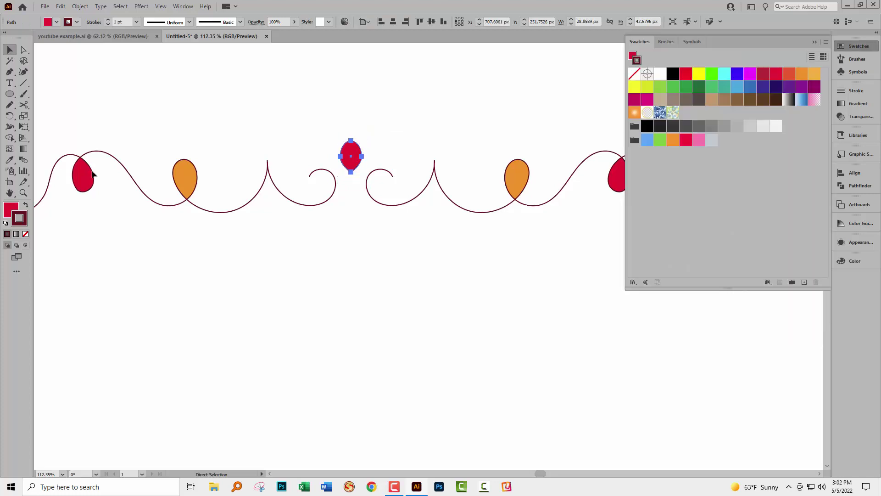
- Change the fill of the central drop between the two inner curls to the light yellow swatch
key(v)
click(9, 207)
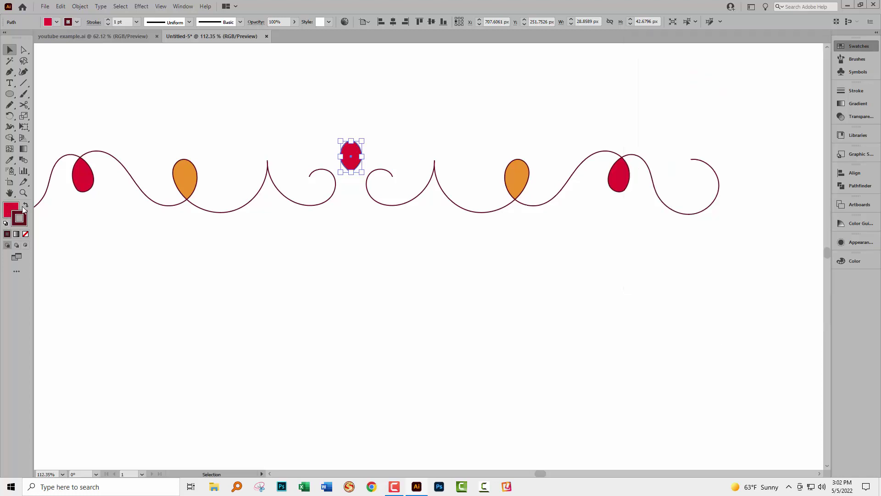
click(852, 44)
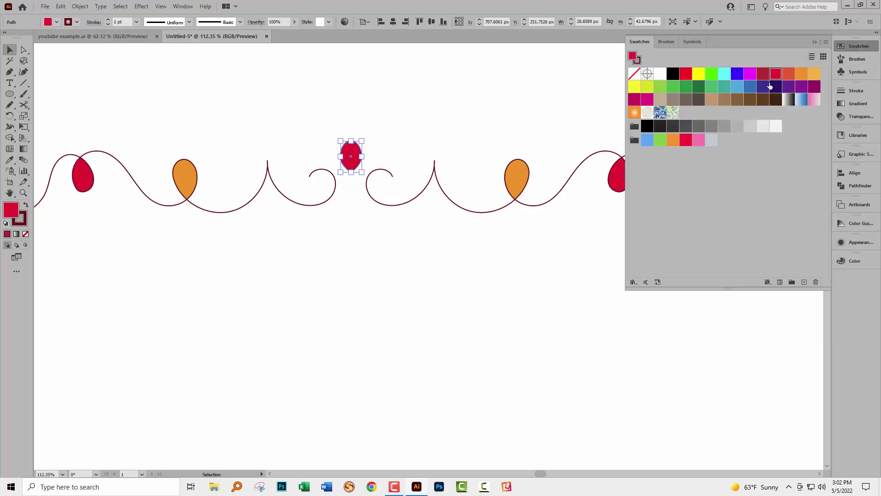
click(634, 89)
click(569, 228)
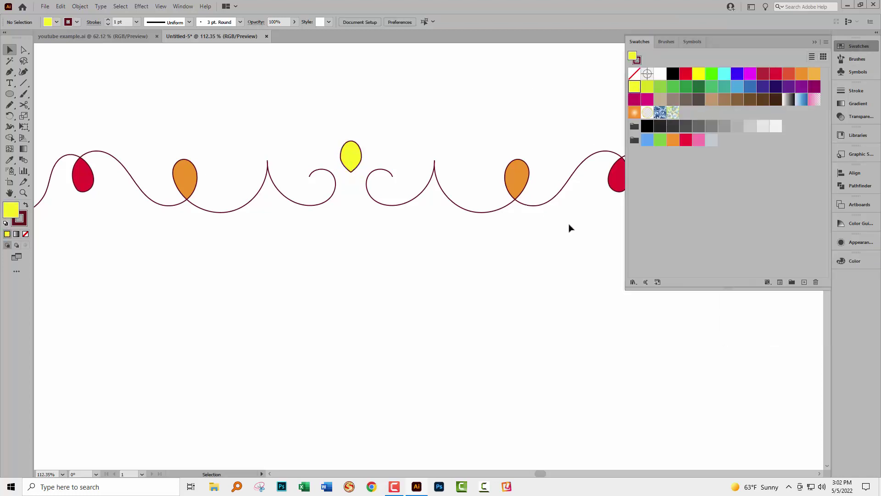
click(815, 40)
key(ctrl+0)
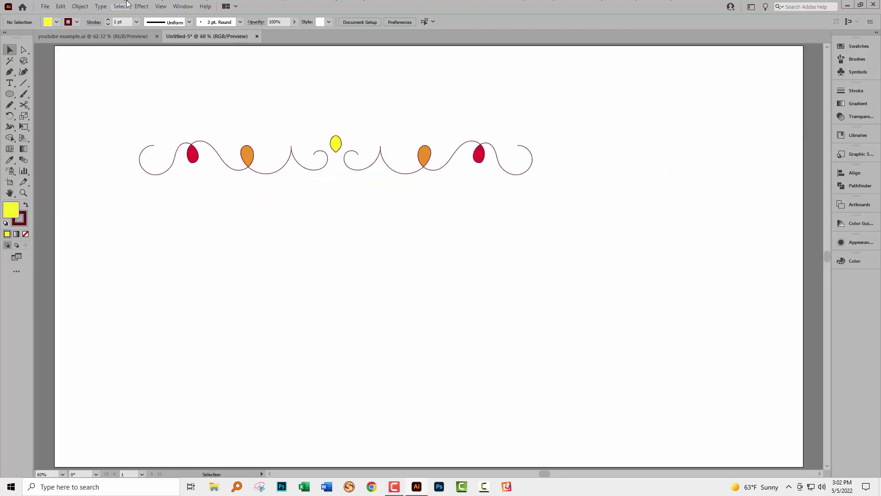
- Shrink the whole ornament proportionally to about 435 px wide and 43 px high, keeping its lower-left corner in place
drag(98, 113, 661, 199)
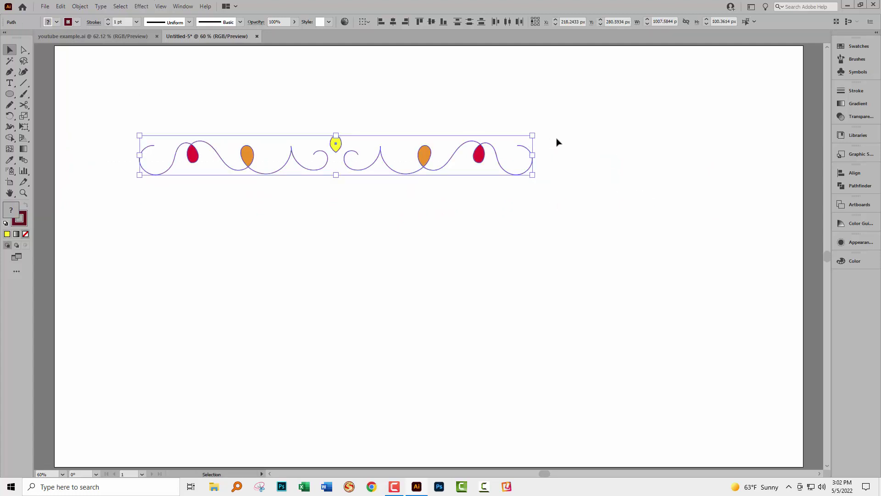
drag(532, 135, 378, 158)
click(335, 216)
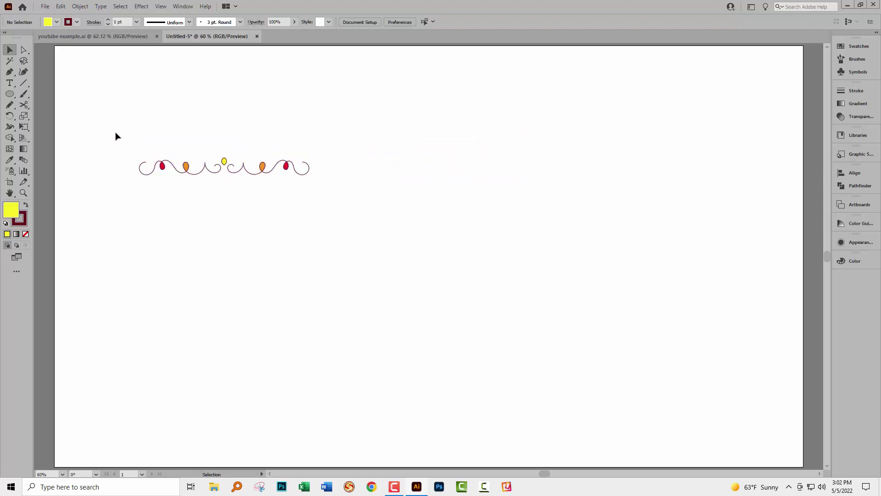
- Duplicate the whole ornament and place the copy level with the original, to its right with a small gap
drag(116, 137, 344, 225)
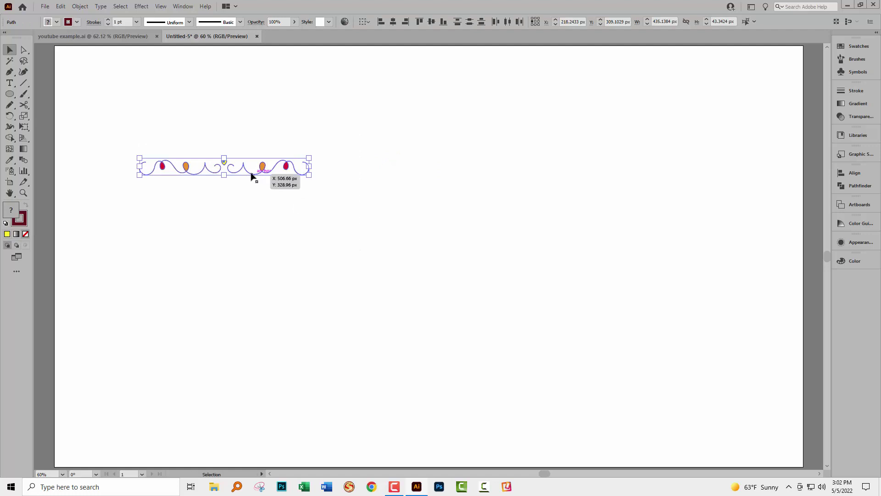
drag(252, 176, 431, 189)
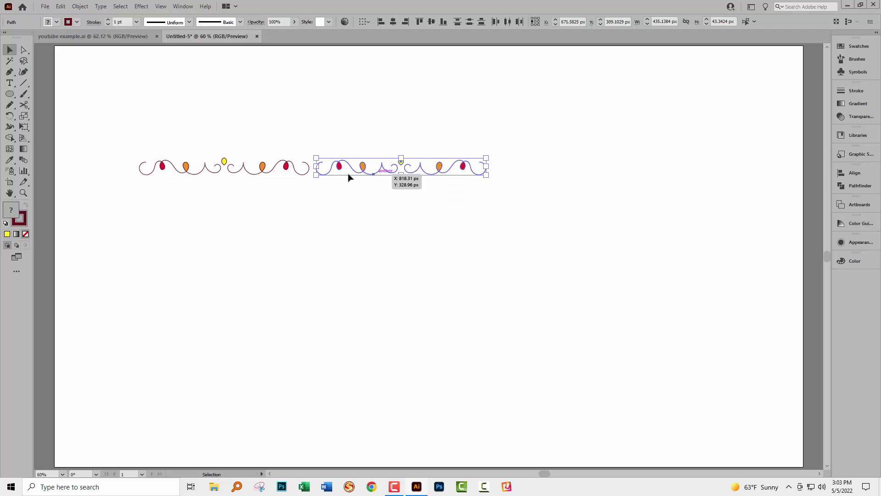
click(286, 207)
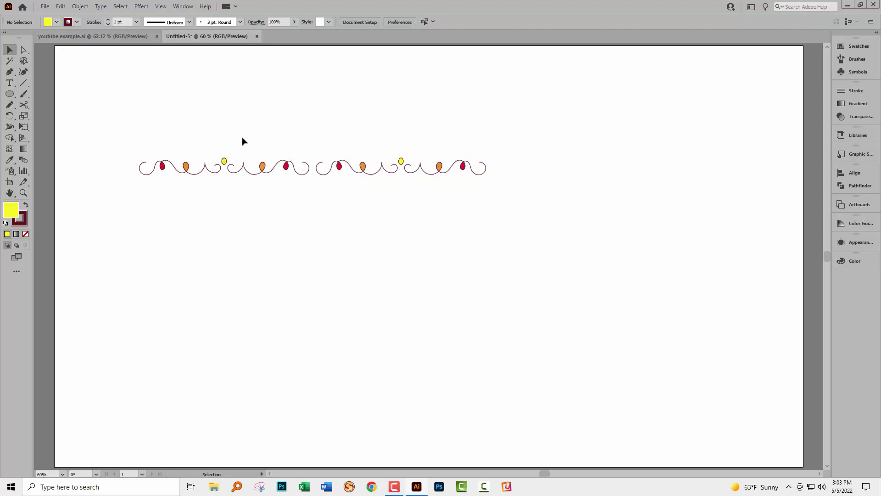
- Place a copy of the first ornament's yellow drop at the same height, centred in the gap between the two ornaments
click(227, 163)
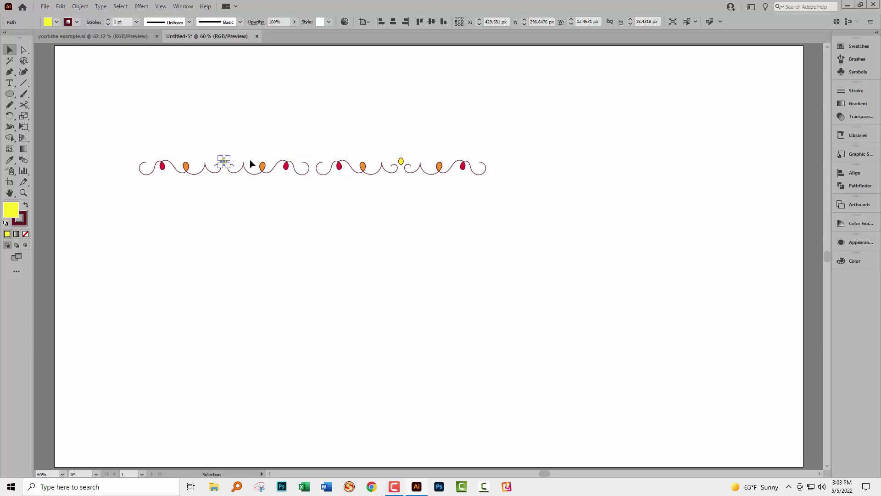
drag(224, 160, 225, 162)
scroll(262, 212, up, 5)
drag(232, 193, 465, 204)
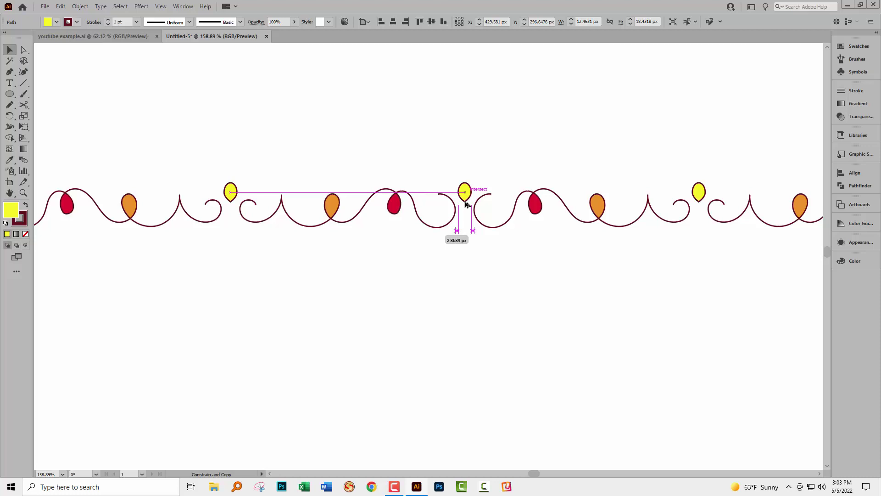
drag(466, 204, 466, 204)
click(470, 273)
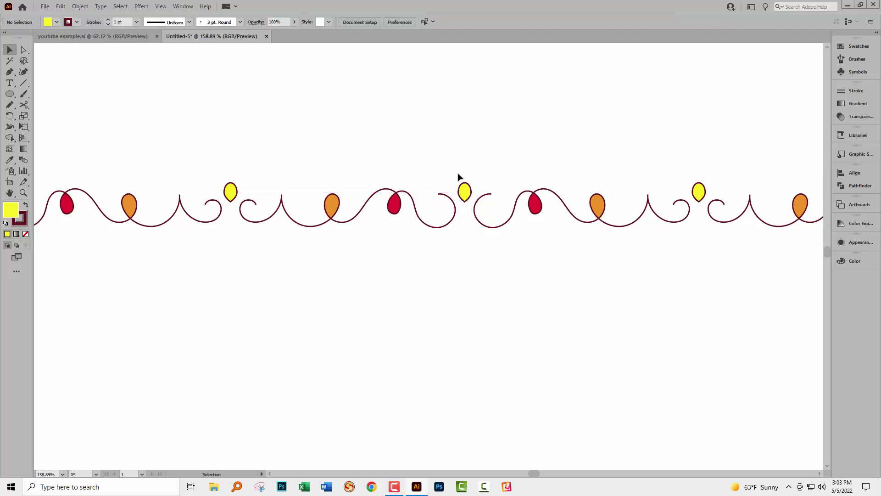
- Fill the drop between the two ornaments with purple
click(465, 193)
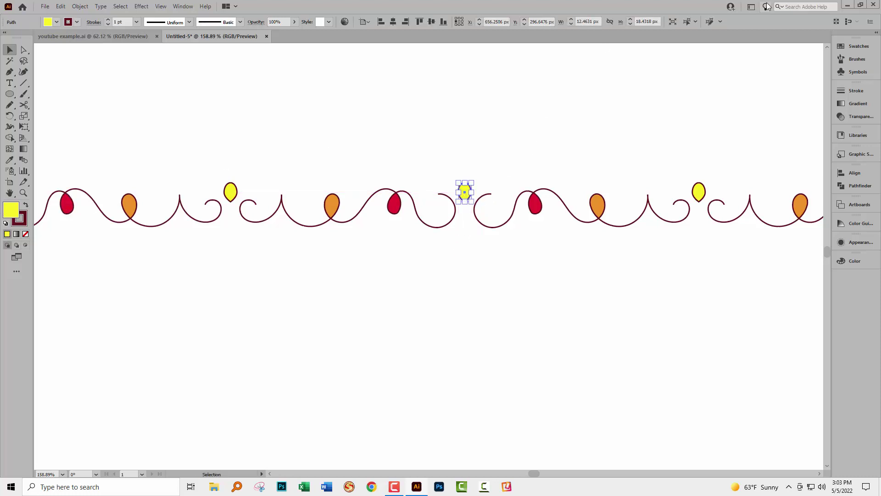
click(853, 46)
click(801, 87)
click(506, 260)
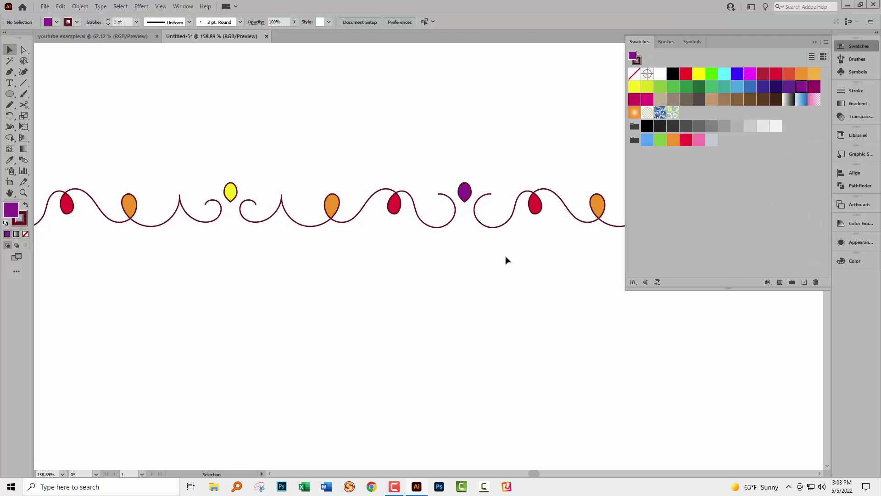
click(816, 42)
key(ctrl+0)
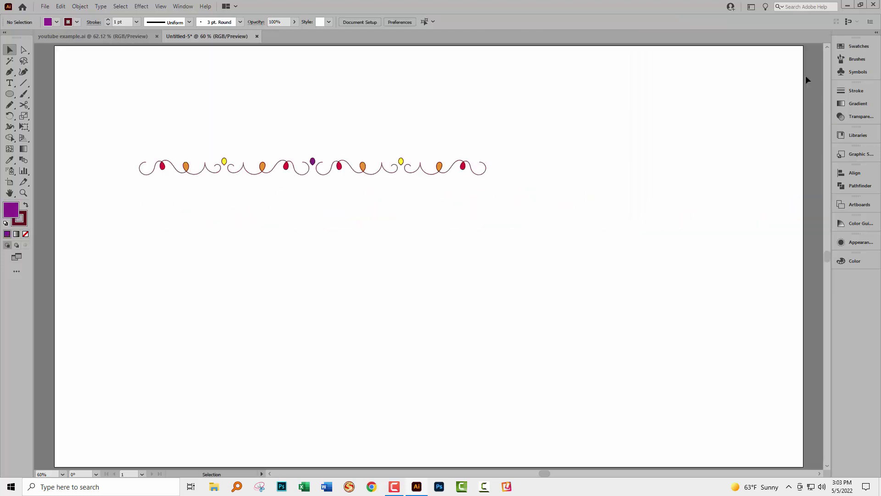
- Shrink the whole border to about 667 px wide and 33 px high, and place a level copy to its right, matching the existing gap
drag(117, 139, 613, 239)
drag(485, 158, 454, 165)
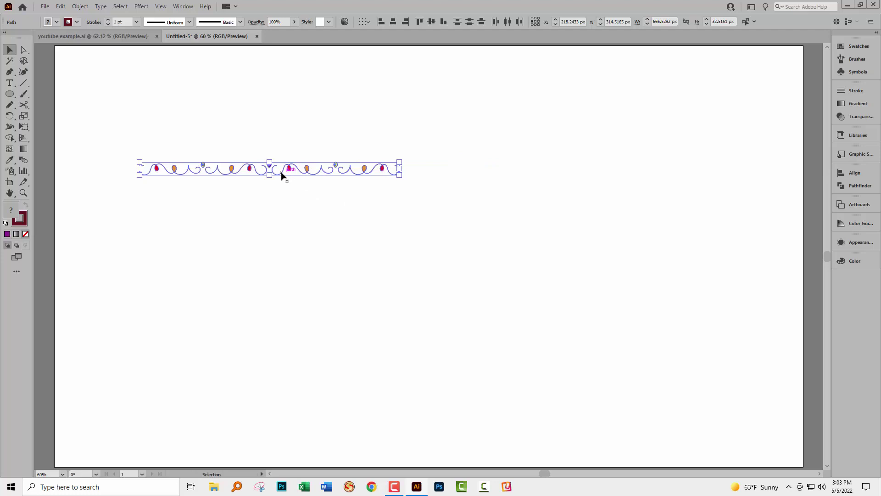
drag(283, 176, 551, 183)
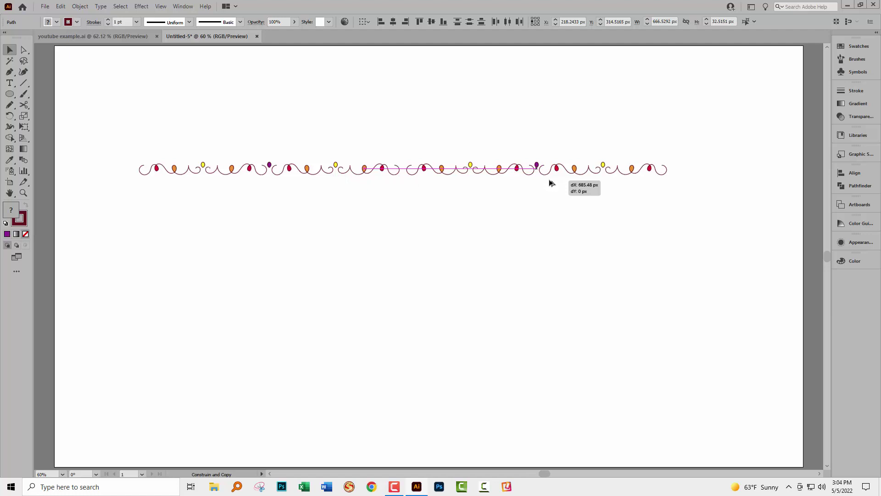
drag(552, 183, 551, 182)
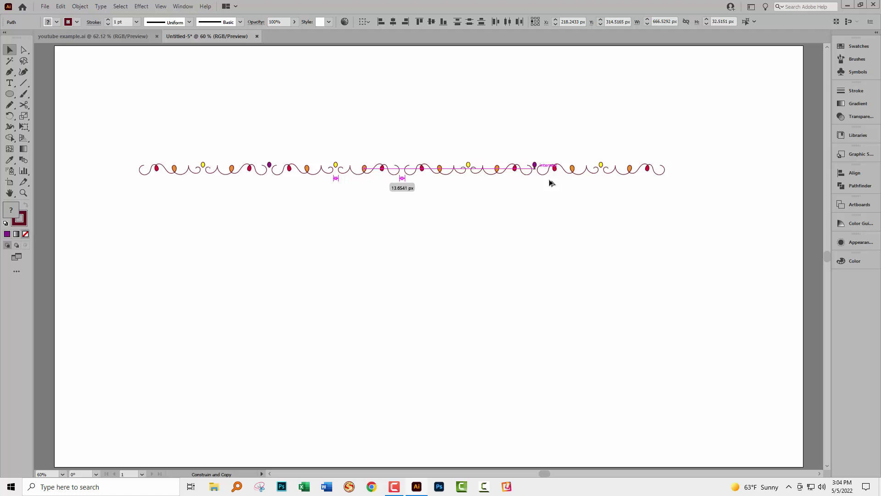
drag(552, 183, 551, 183)
click(303, 183)
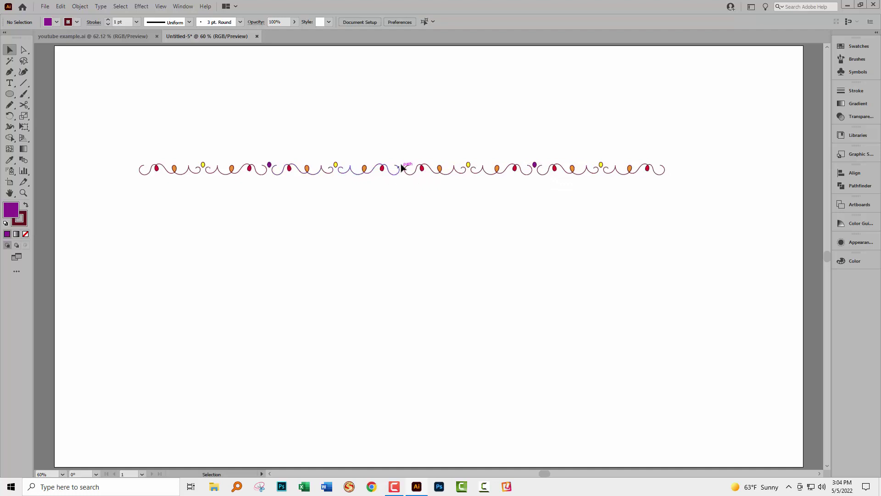
- Place a level copy of the left purple drop in the empty gap at the middle of the border
click(270, 164)
key(z)
drag(269, 141, 368, 223)
click(369, 223)
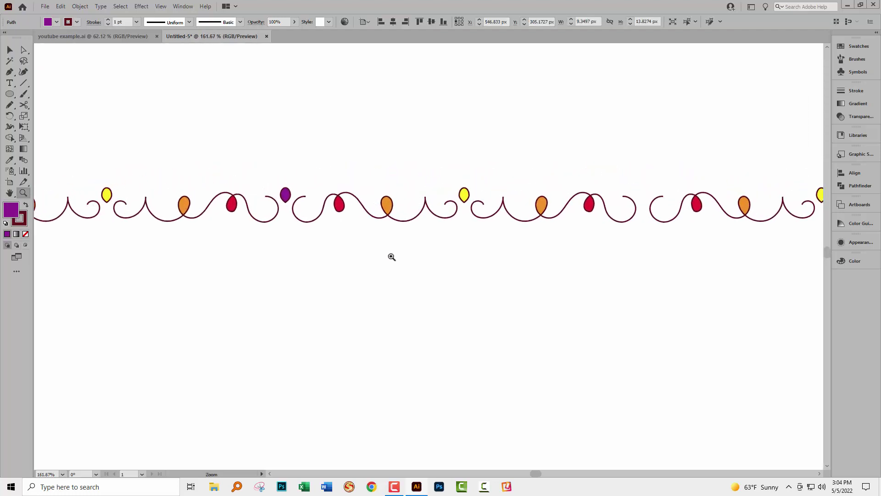
key(v)
drag(285, 194, 644, 195)
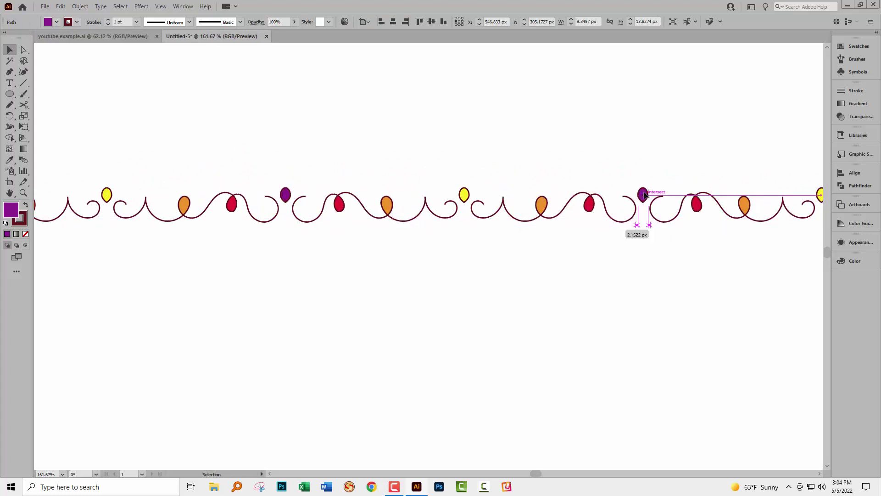
click(599, 287)
key(ctrl+0)
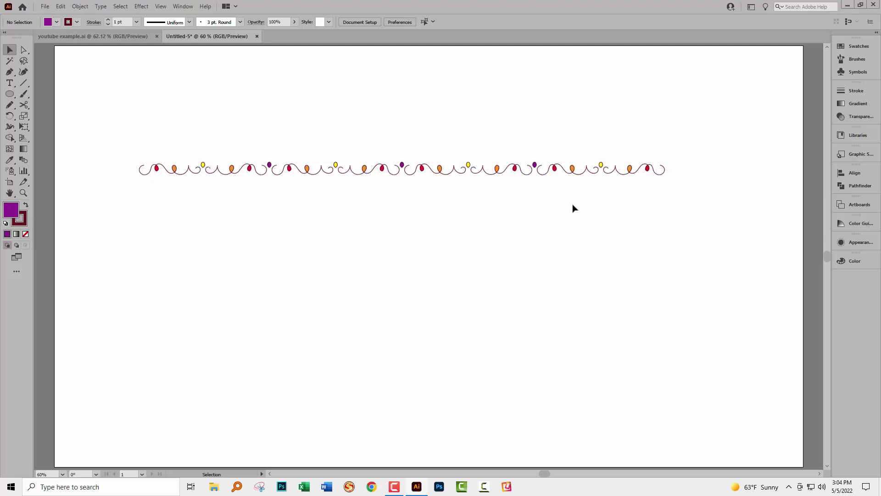
- Place a level copy of the rightmost purple drop just beyond the outer curl at the border's right end
drag(578, 216, 384, 244)
key(ctrl+space)
drag(301, 162, 581, 243)
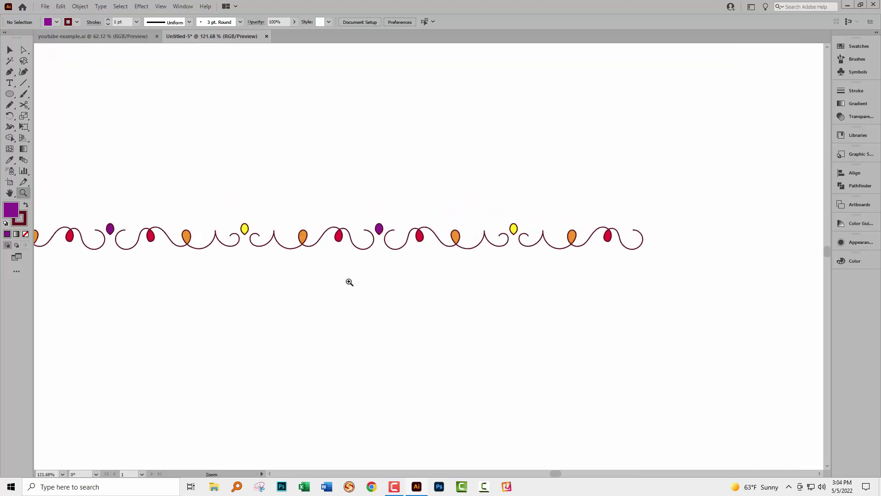
key(v)
drag(379, 228, 717, 220)
scroll(435, 271, up, 3)
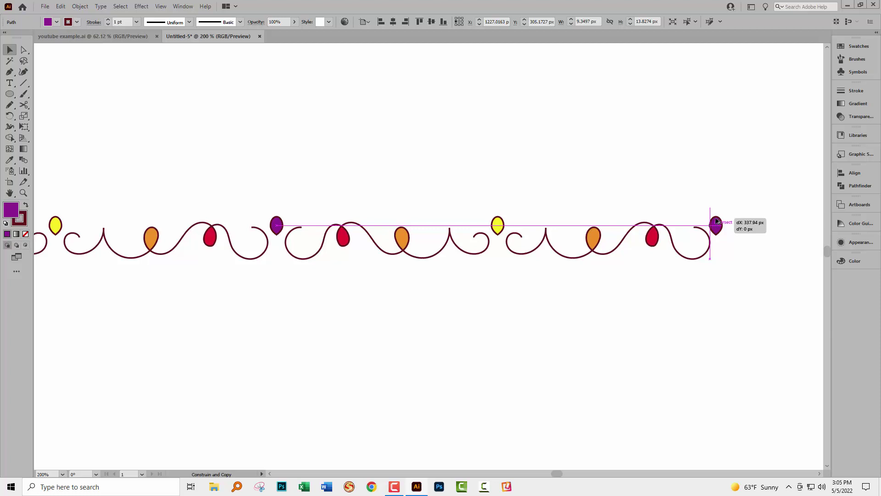
drag(717, 221, 718, 221)
click(631, 330)
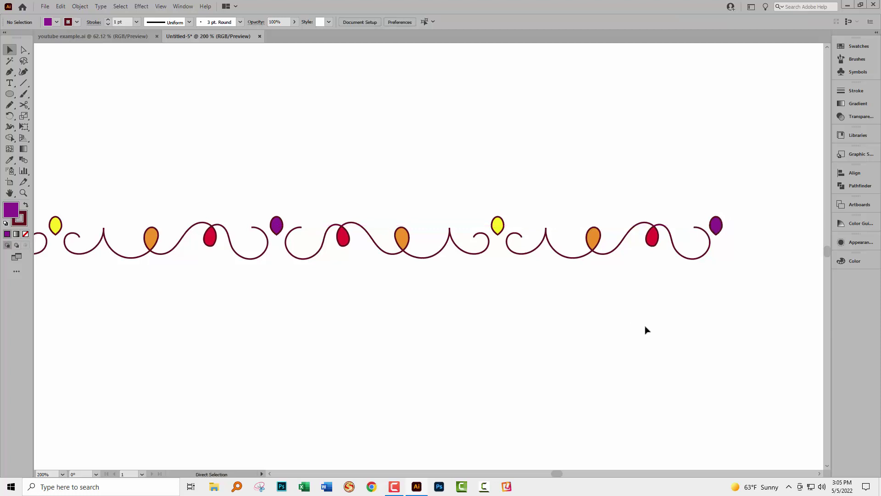
key(ctrl+0)
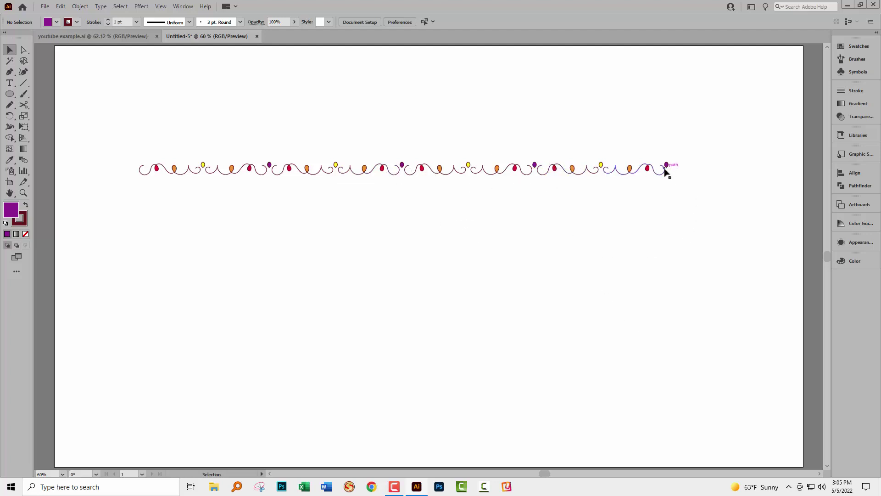
- Nudge the purple drop at the border's right end slightly further right, away from the outer curl
key(z)
drag(516, 152, 667, 221)
scroll(706, 266, right, 5)
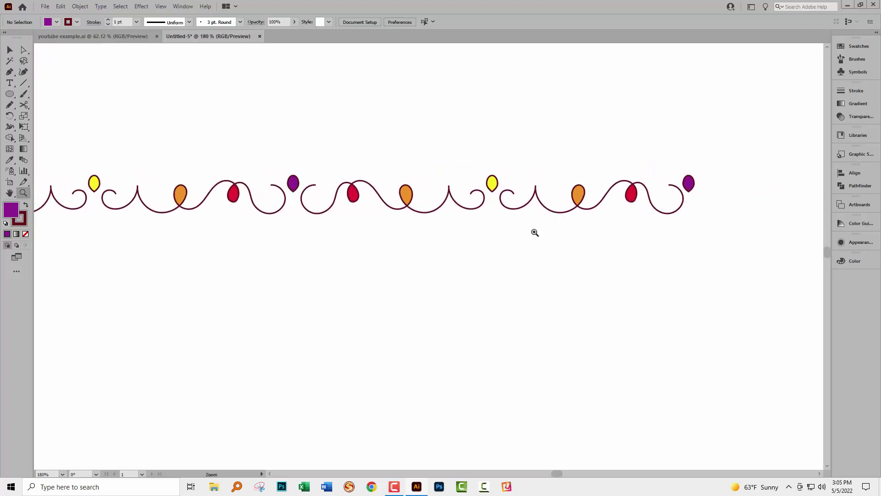
key(v)
click(689, 186)
drag(689, 186, 692, 186)
click(697, 250)
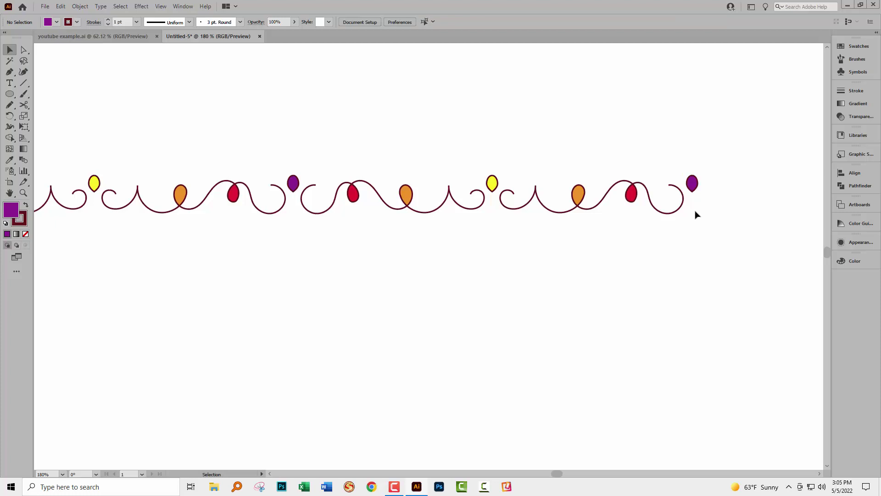
click(692, 184)
click(640, 258)
key(ctrl+0)
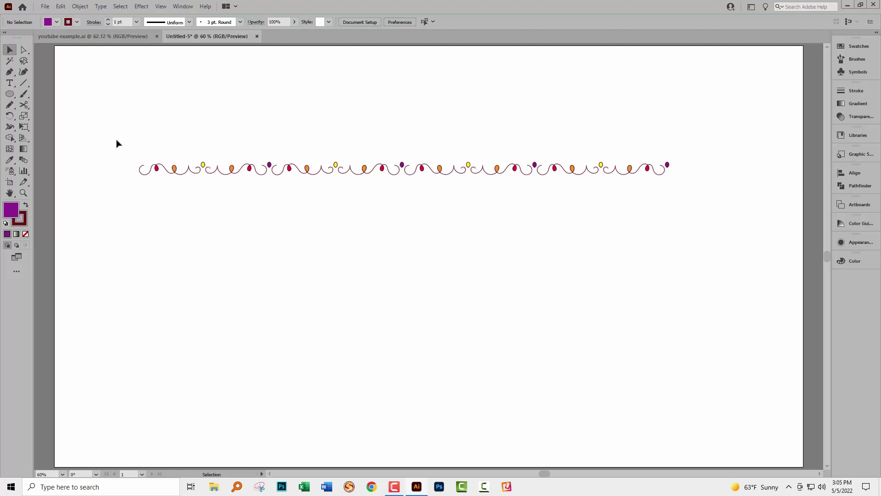
- Create a new art brush from the whole border, with brush scaling set to Scale Proportionately
drag(114, 135, 701, 199)
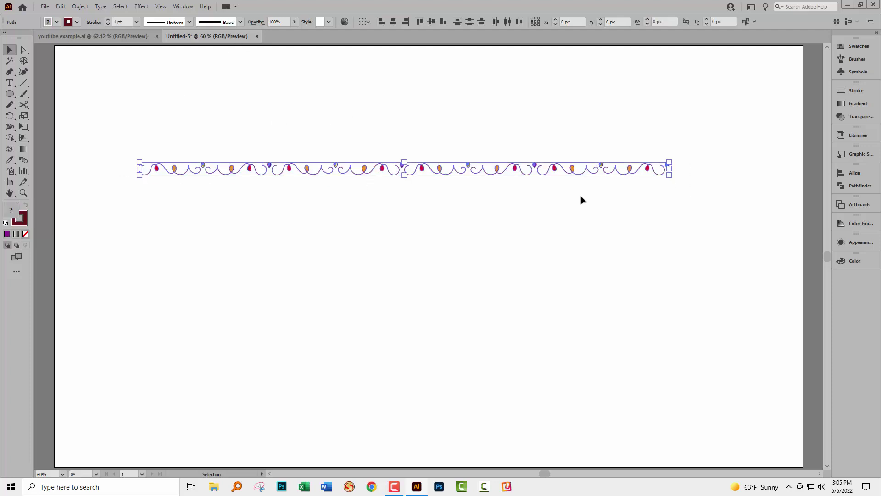
click(857, 58)
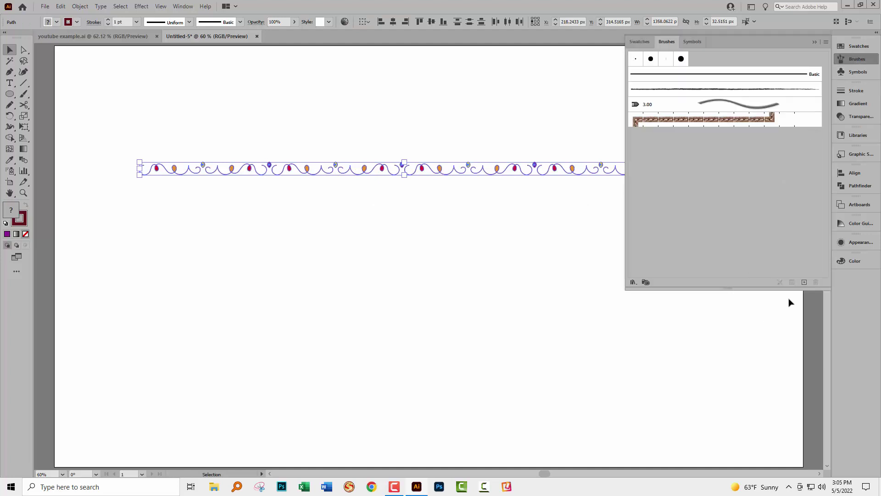
click(805, 283)
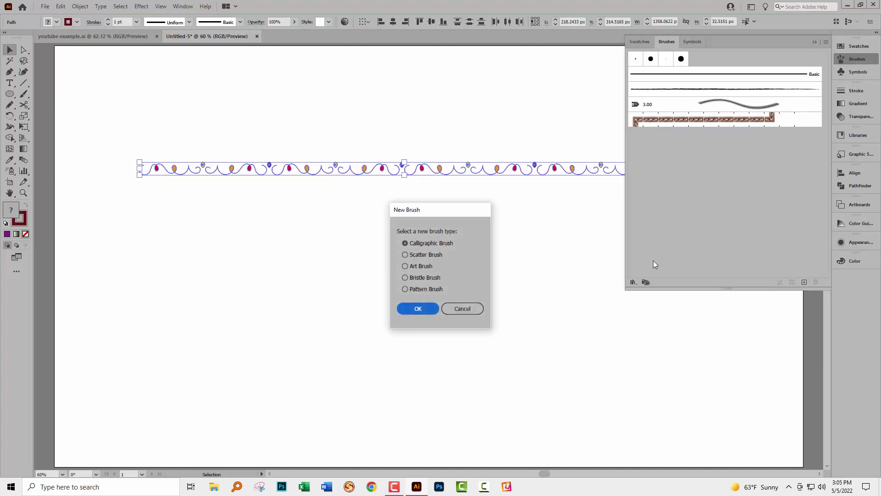
click(418, 266)
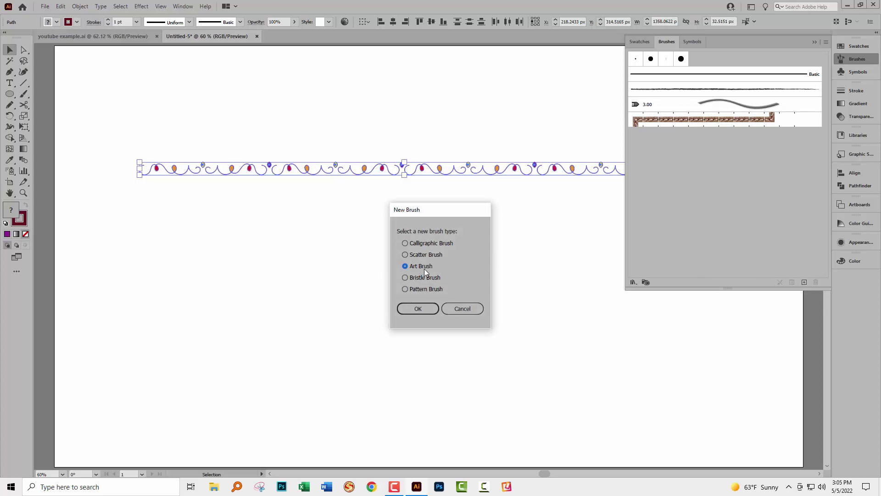
click(418, 311)
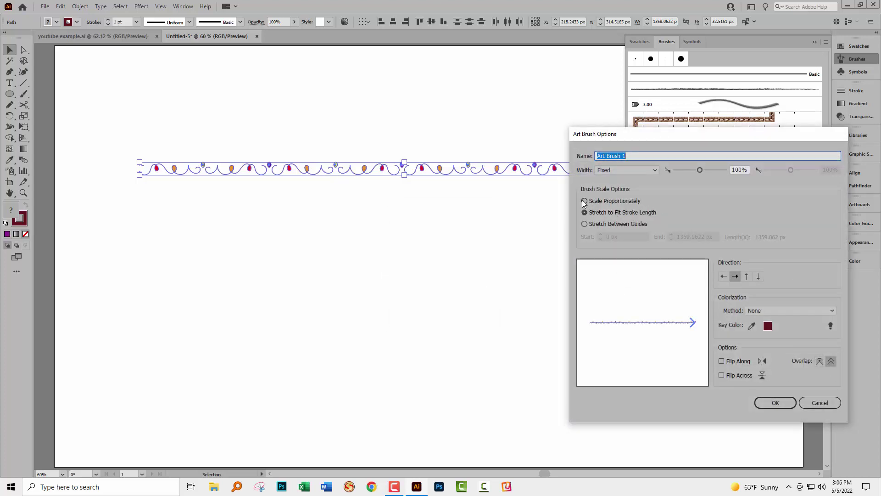
click(585, 202)
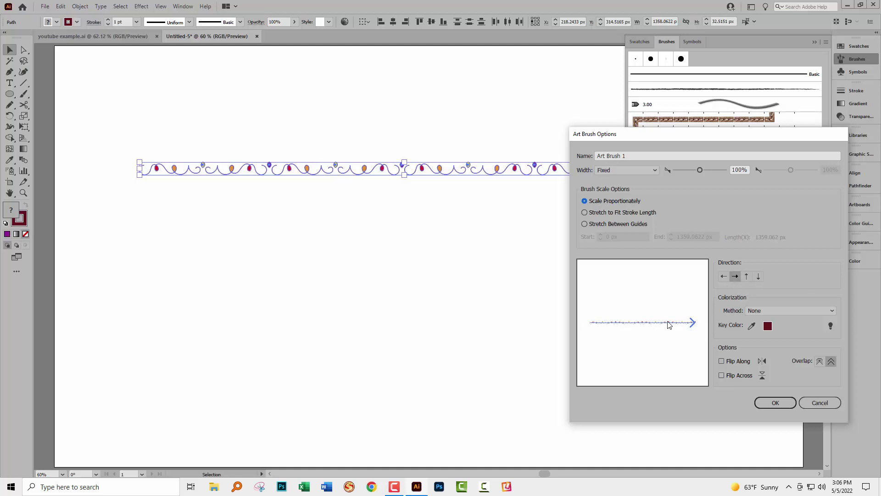
click(776, 403)
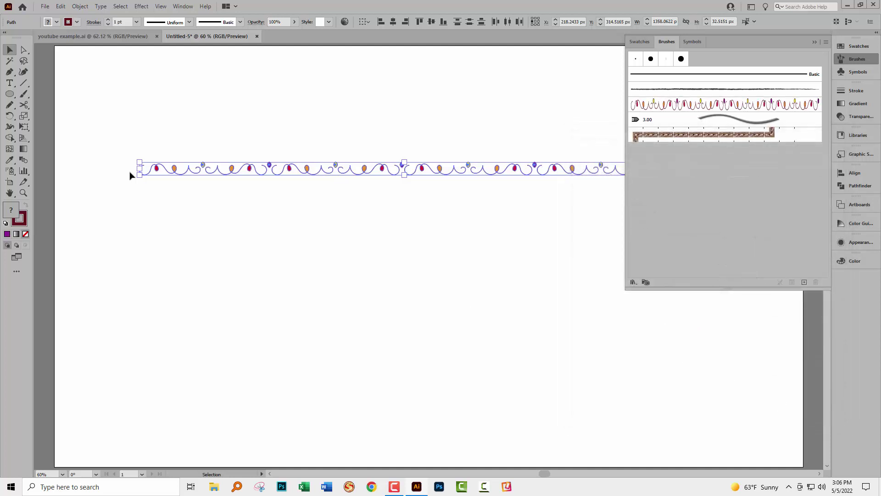
- Draw a circle about 519 px in diameter below the border and remove its fill
click(10, 94)
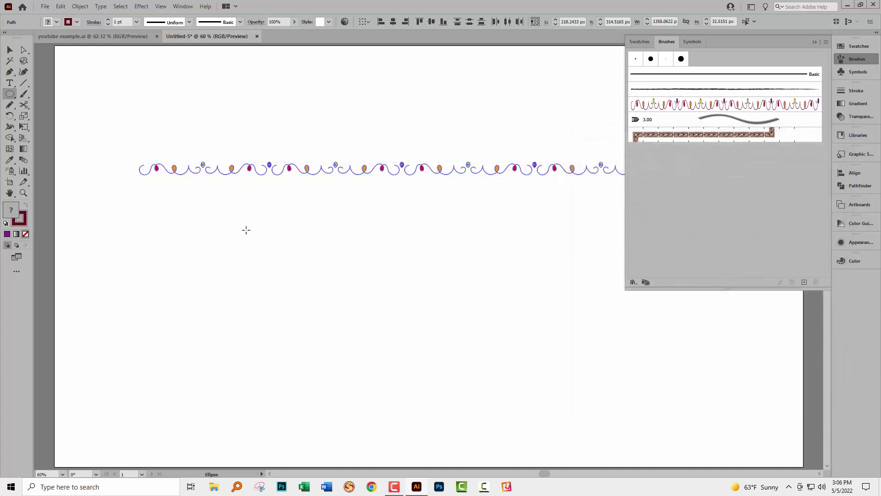
mouse_move(286, 215)
mouse_down()
mouse_move(475, 430)
mouse_move(466, 416)
mouse_up()
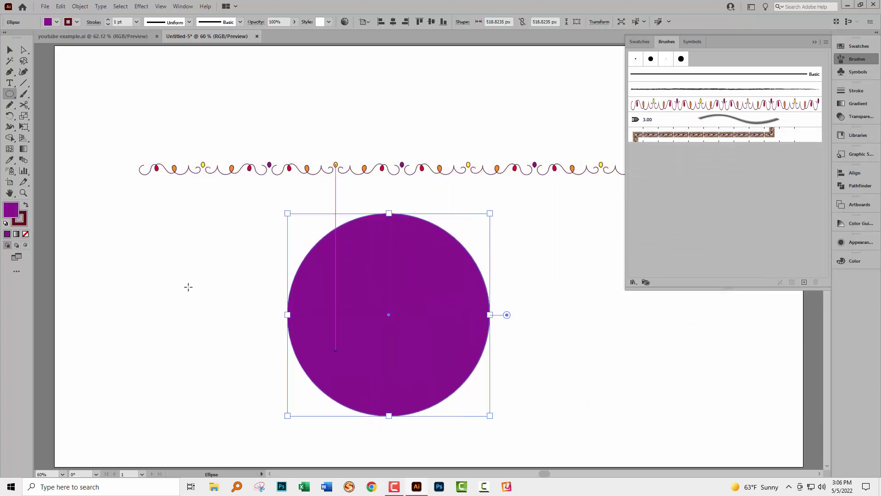
click(25, 234)
click(20, 225)
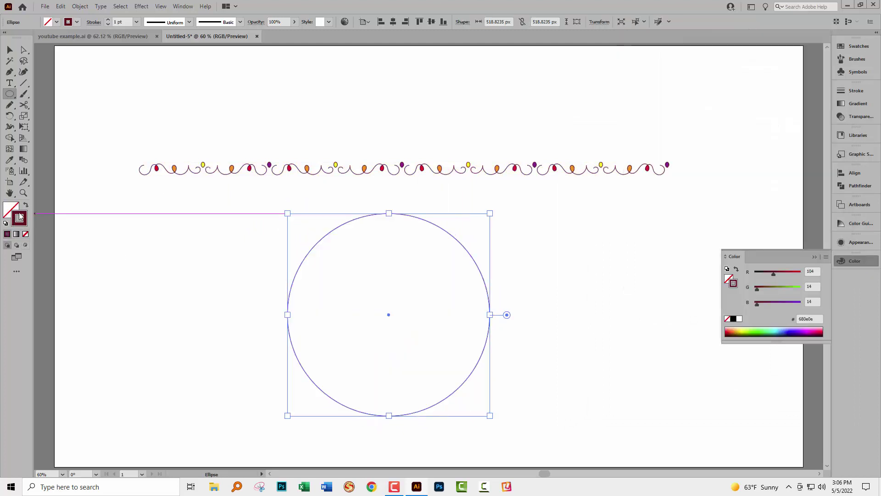
- Apply the new swirl border art brush to the circle's stroke and deselect the circle
click(857, 59)
click(705, 102)
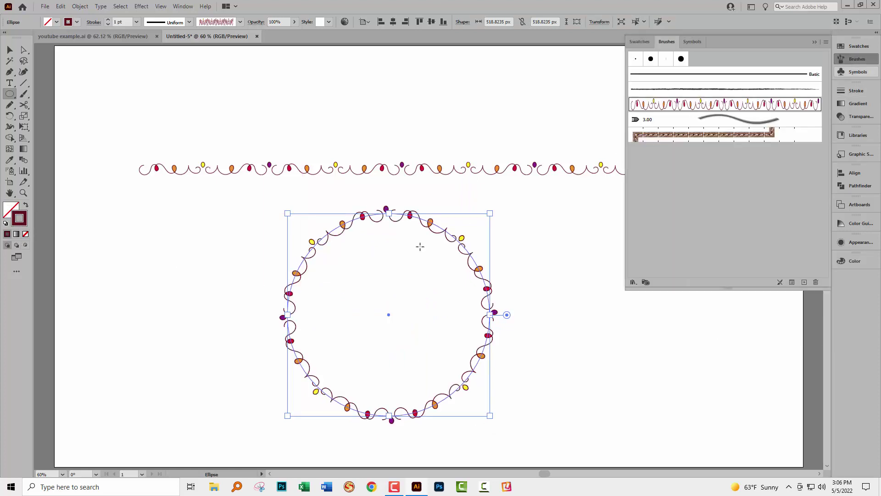
click(10, 49)
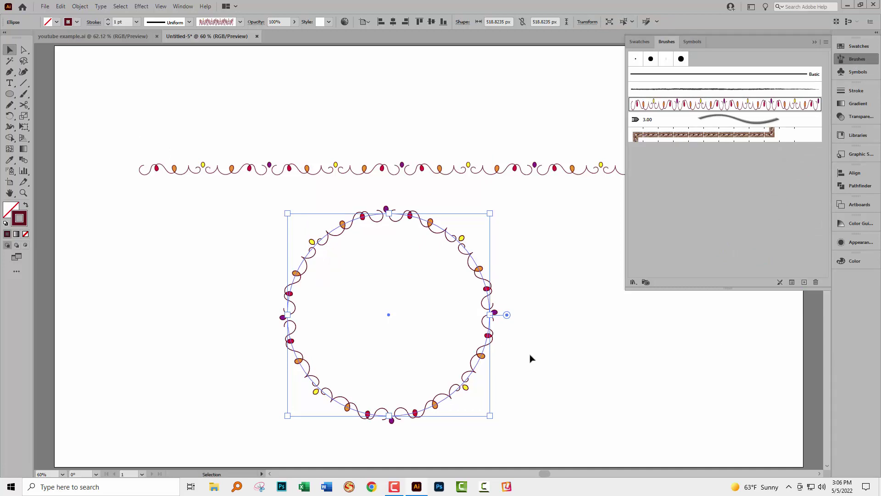
click(541, 337)
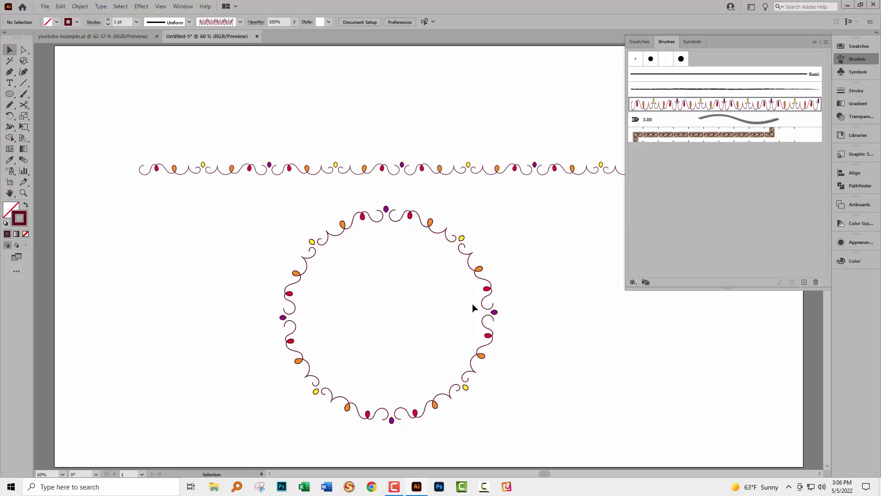
- Inspect the brushed circle up close and delete the original straight border artwork above it
key(z)
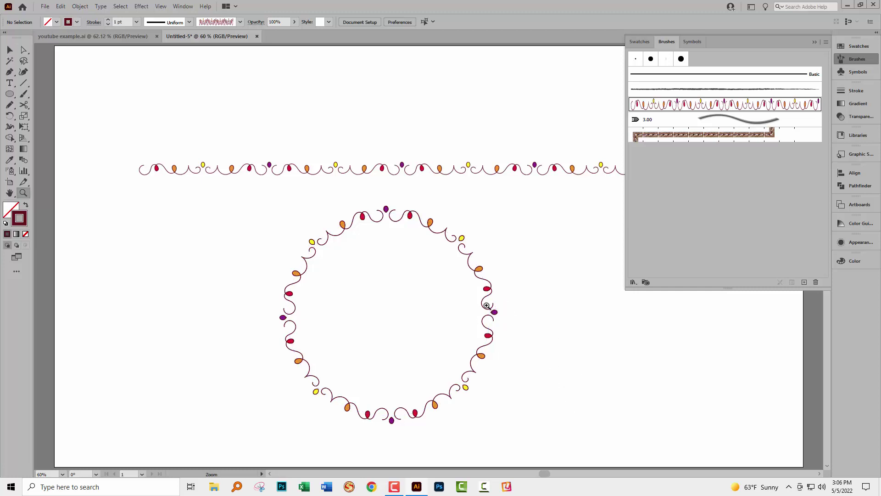
drag(482, 301, 559, 388)
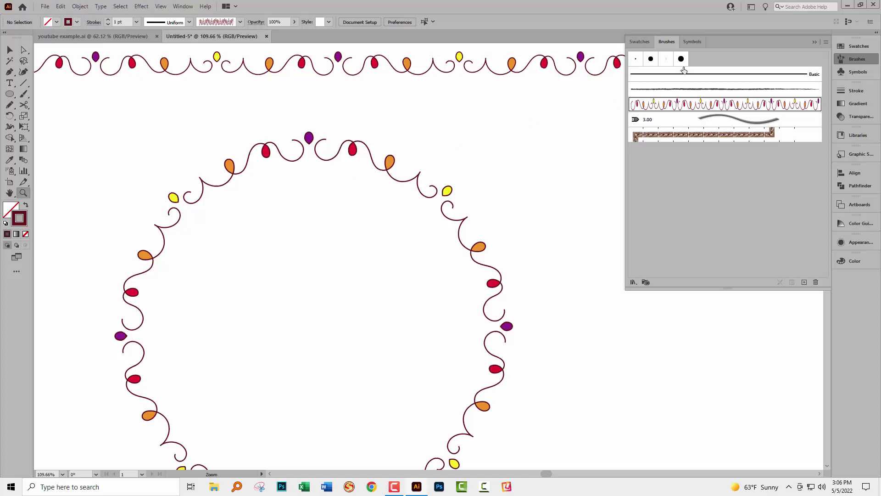
click(815, 41)
alt+click(681, 138)
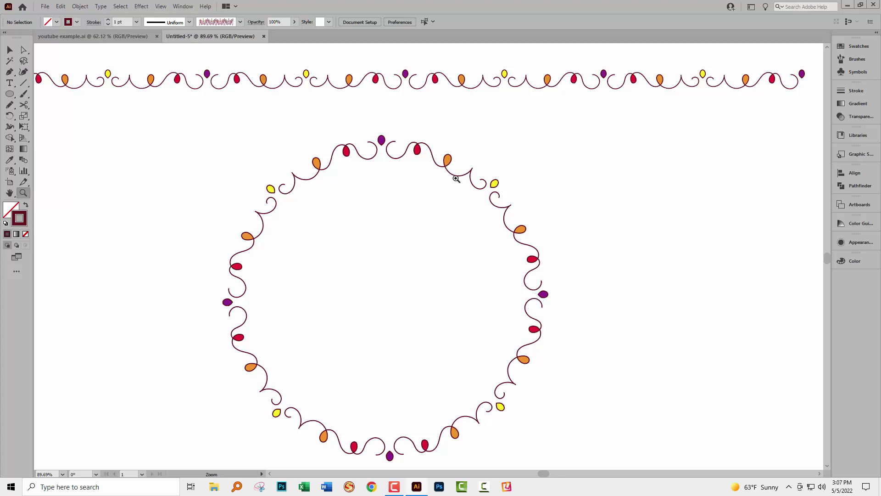
key(ctrl+0)
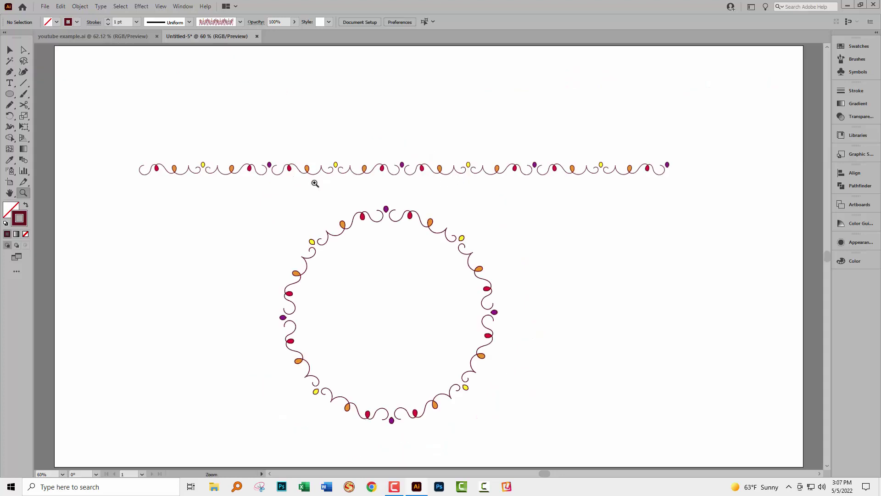
click(10, 50)
drag(118, 127, 693, 177)
drag(693, 184, 649, 147)
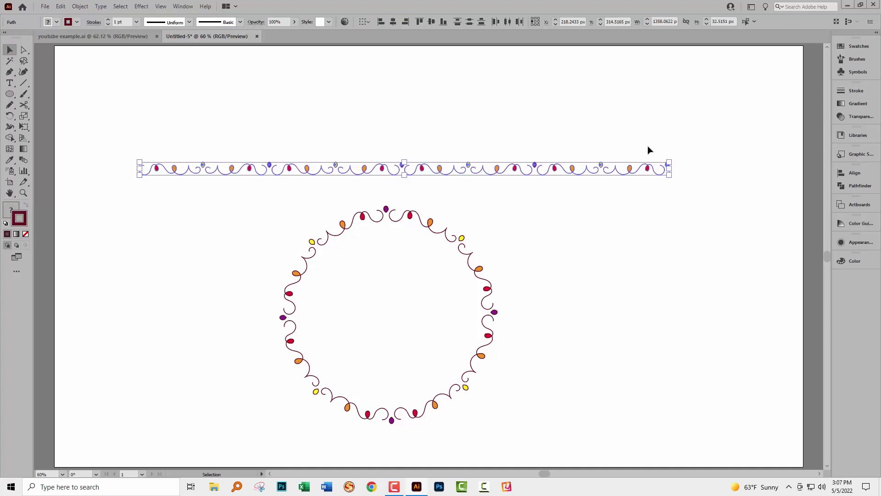
key(Delete)
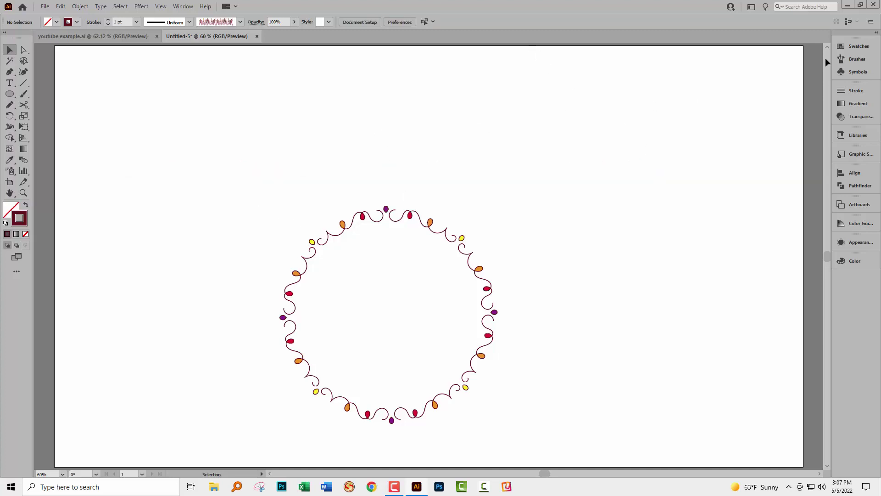
- Place the artwork of the swirl art brush on the artboard as a straight border above the circle
click(851, 59)
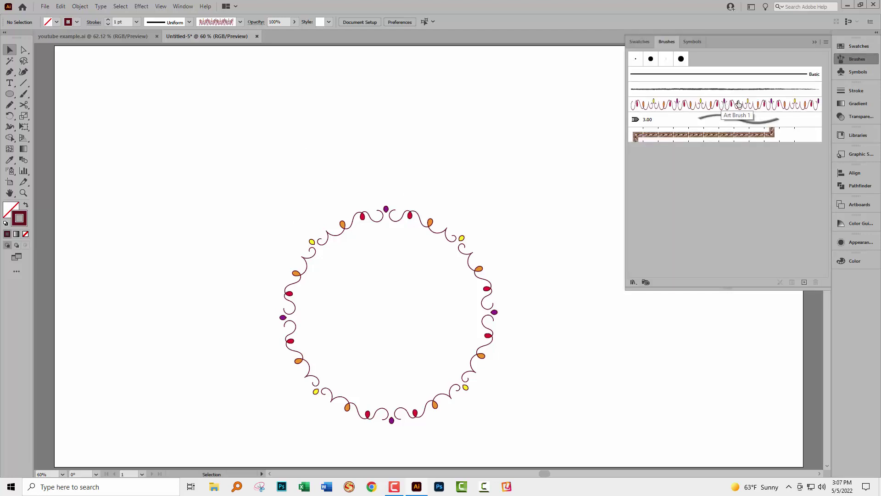
drag(737, 105, 458, 128)
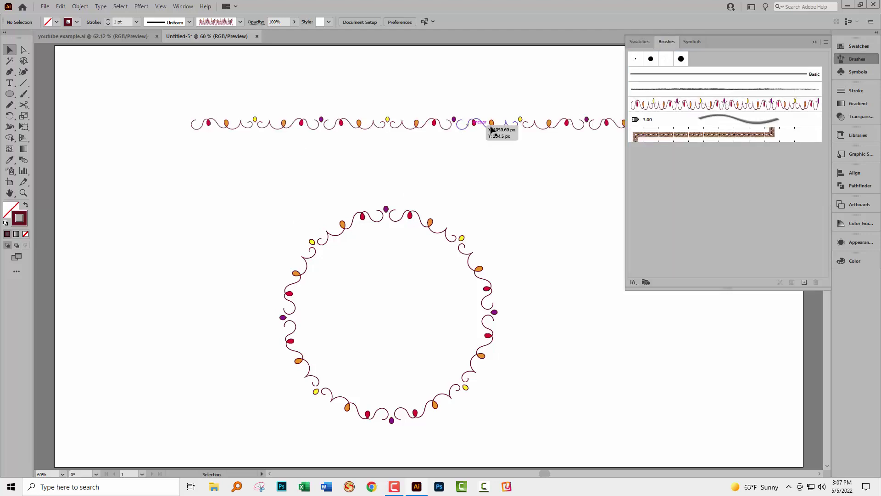
click(814, 40)
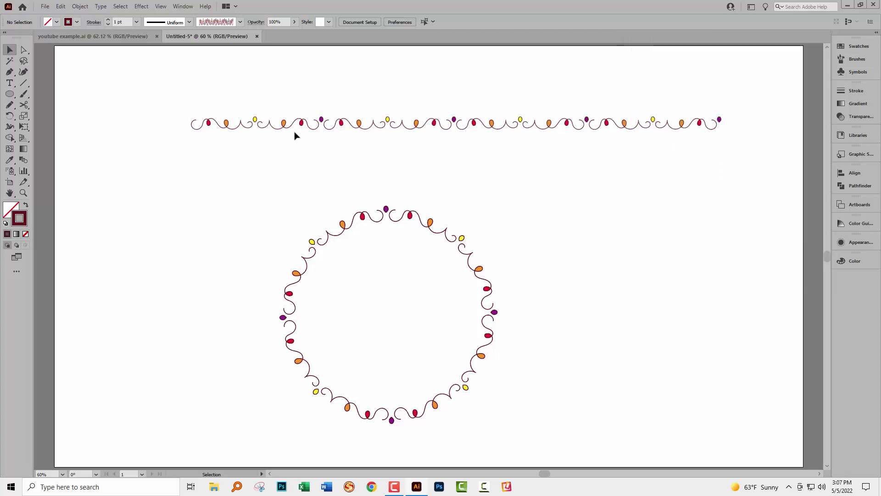
- Select the placed border artwork and set the layer list's row size to 50 pixels
click(207, 133)
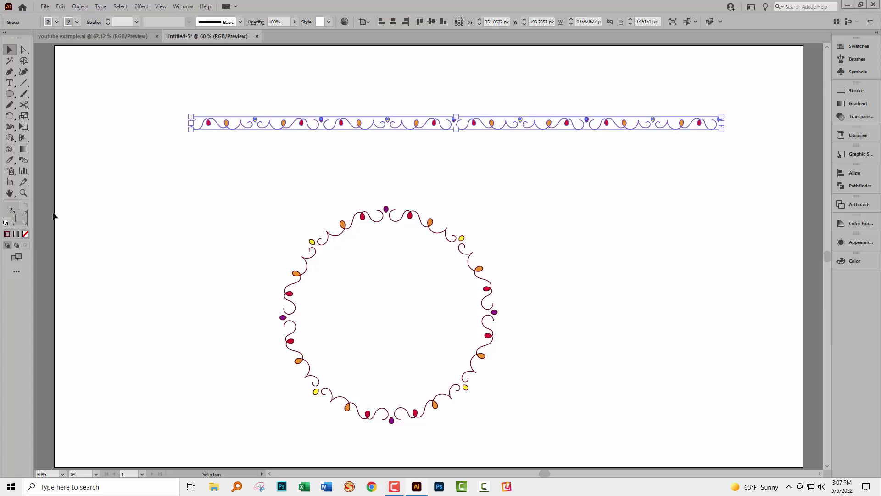
click(24, 193)
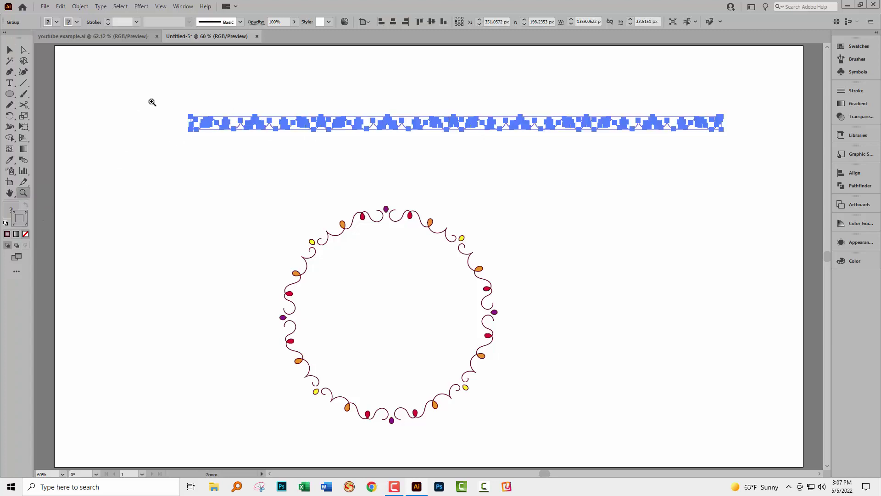
drag(152, 101, 322, 200)
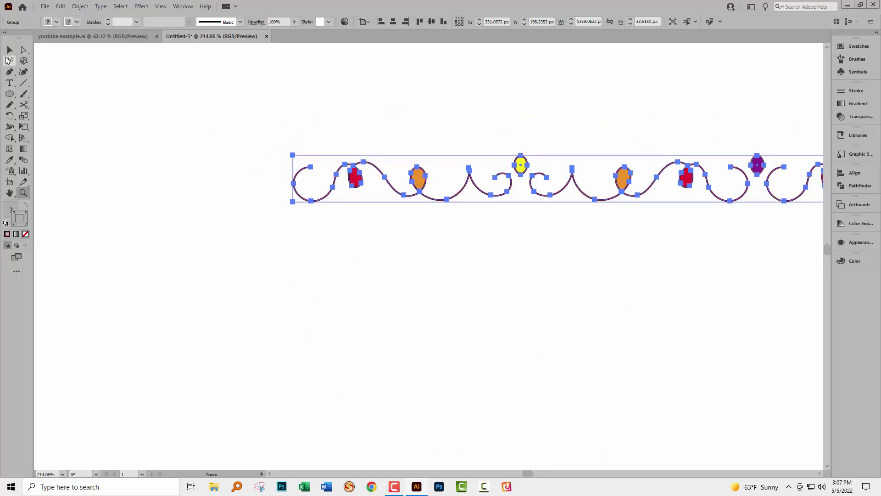
click(9, 51)
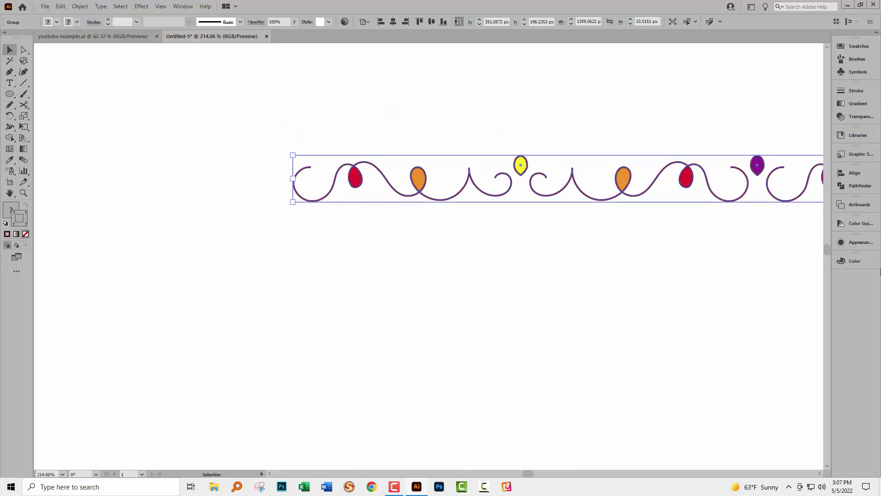
key(F7)
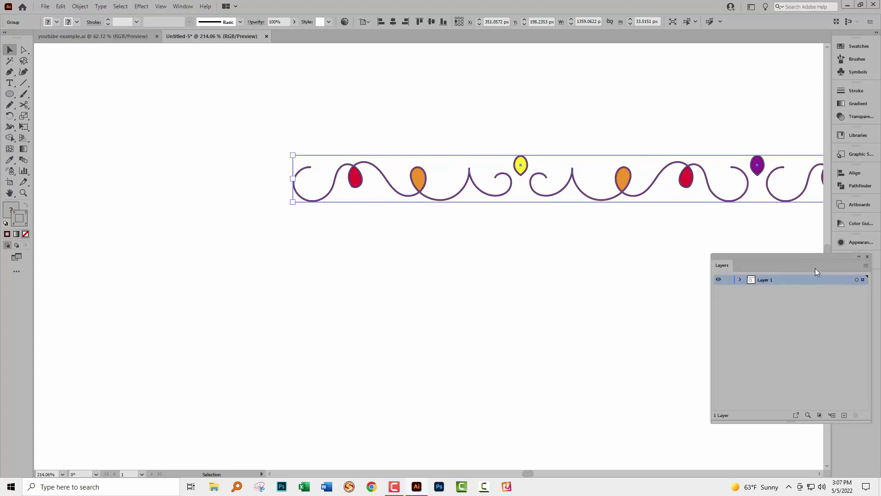
click(865, 266)
click(790, 256)
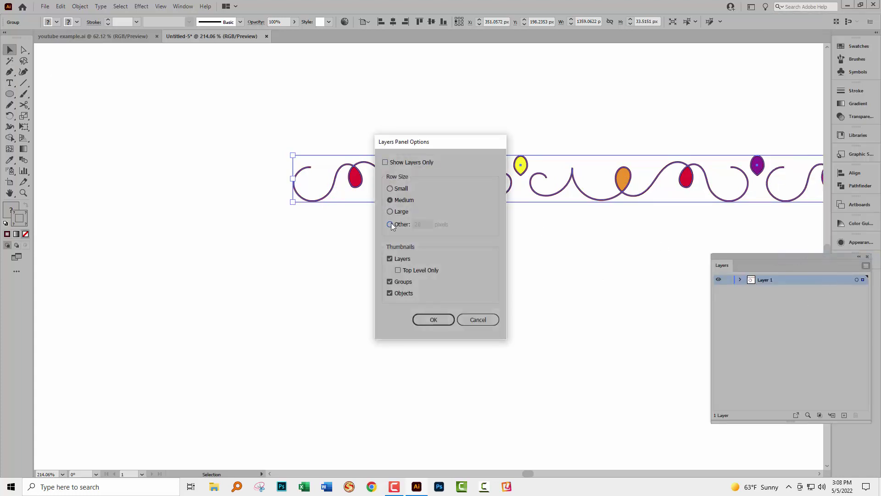
text(50)
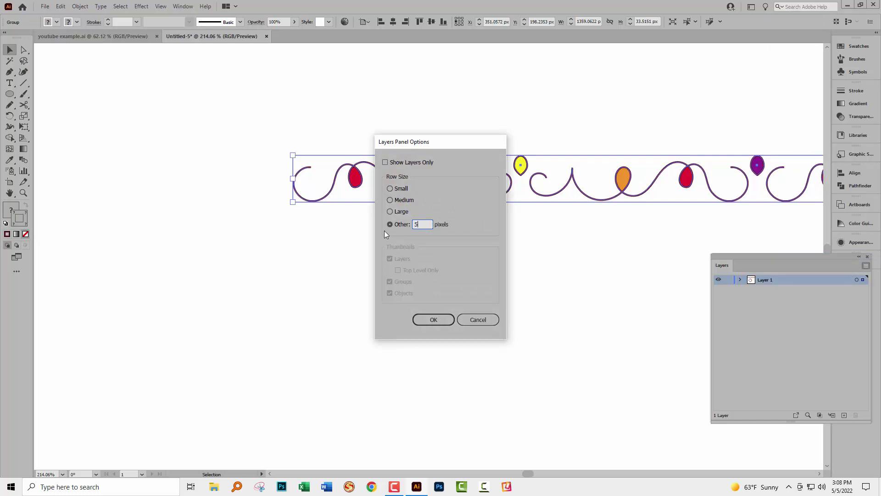
key(Return)
- In the placed border's group, stretch the bottommost unpainted bounding path slightly outward past the border's left end
click(741, 286)
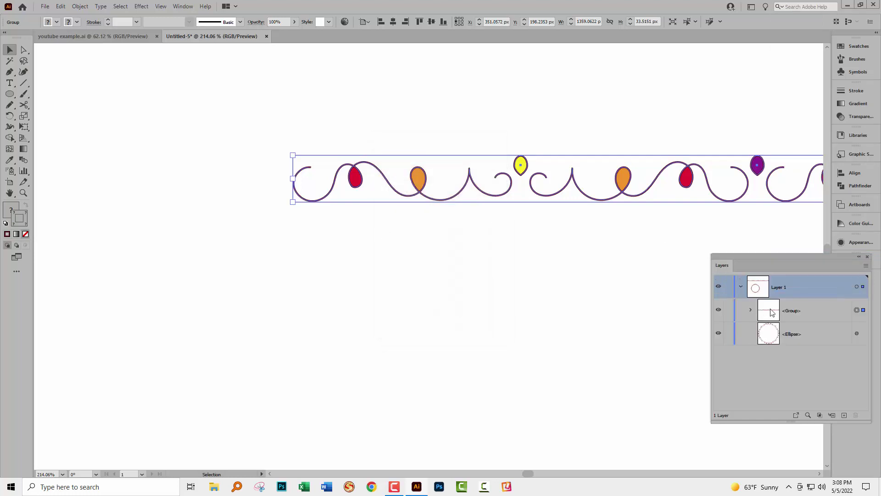
click(751, 311)
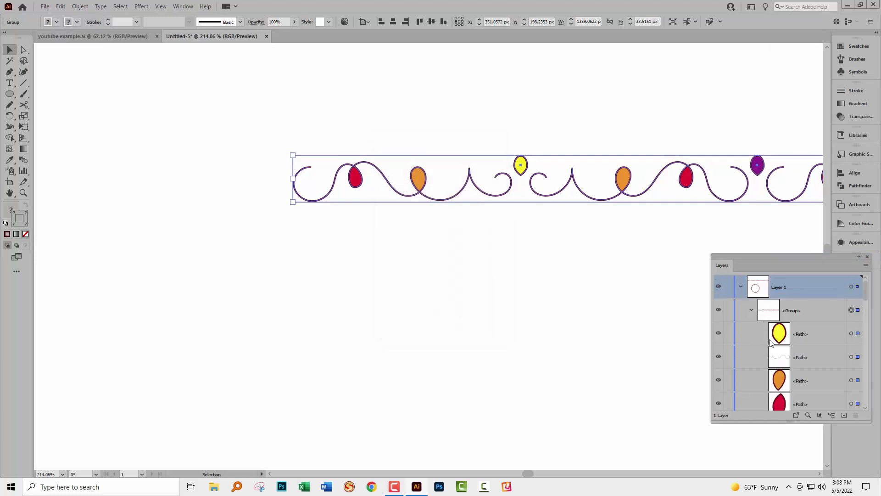
drag(866, 296, 853, 406)
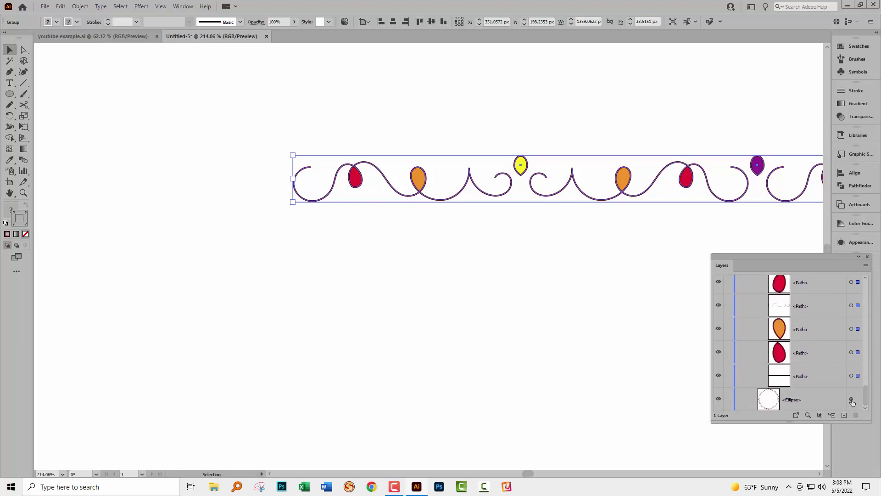
click(782, 378)
click(852, 376)
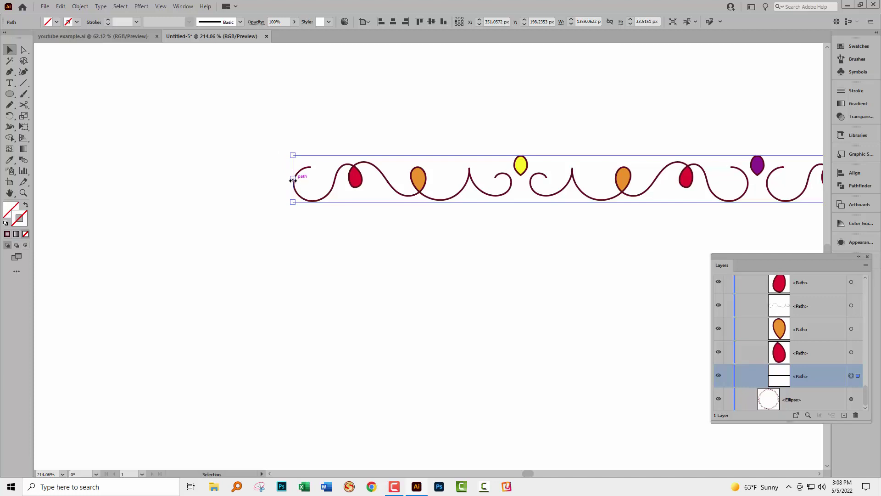
drag(293, 180, 287, 182)
click(310, 221)
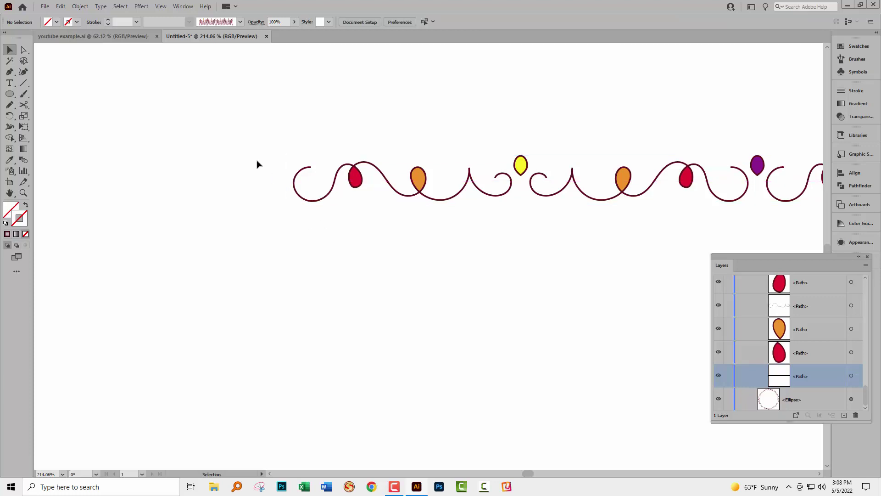
key(ctrl+0)
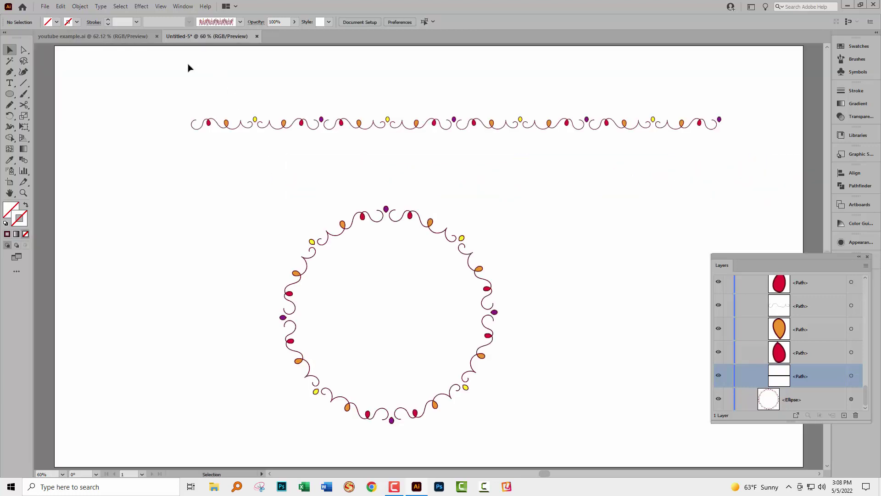
- Create a new art brush from the adjusted straight border, scaled proportionately with colorization set to None
mouse_move(150, 78)
mouse_down()
mouse_move(286, 120)
mouse_move(745, 158)
mouse_up()
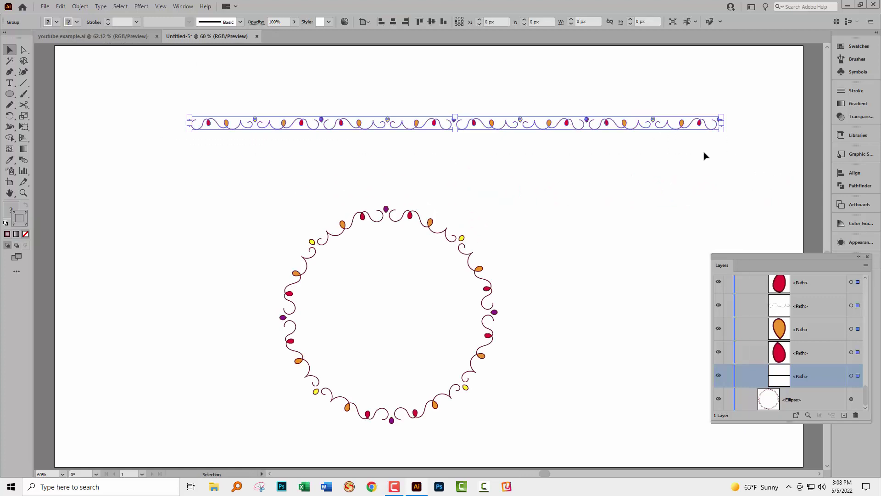
click(855, 59)
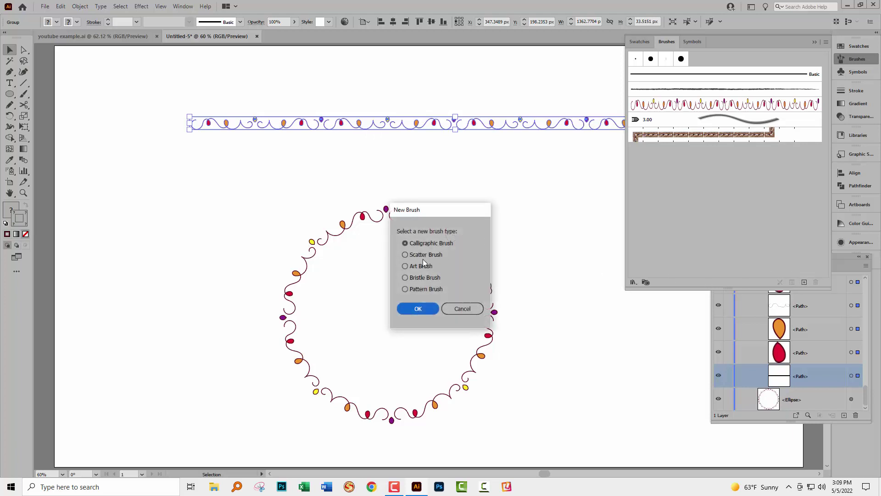
click(405, 266)
click(415, 310)
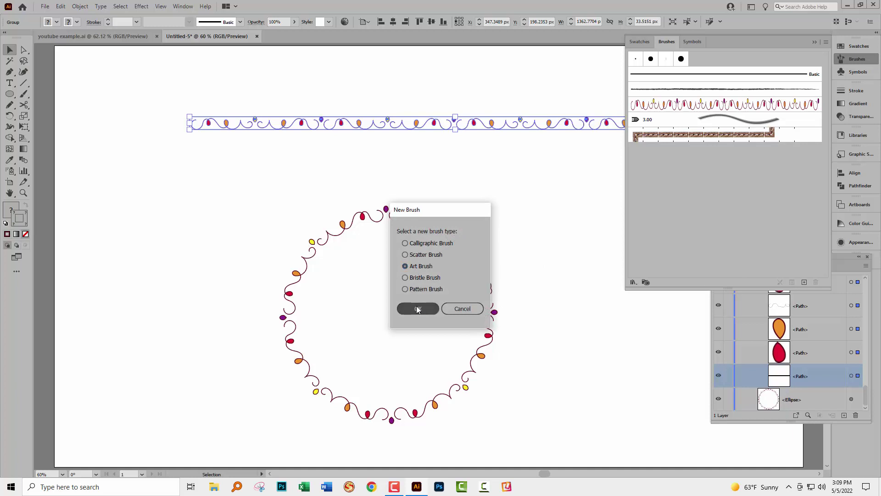
click(610, 202)
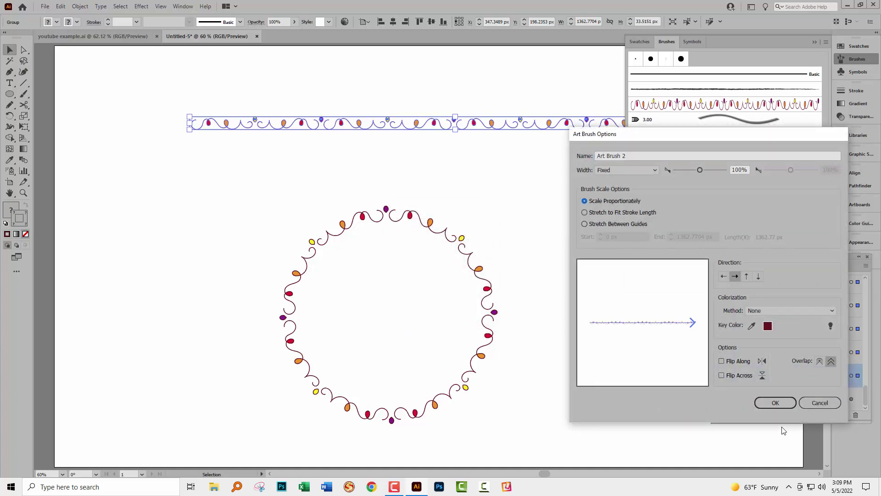
click(776, 403)
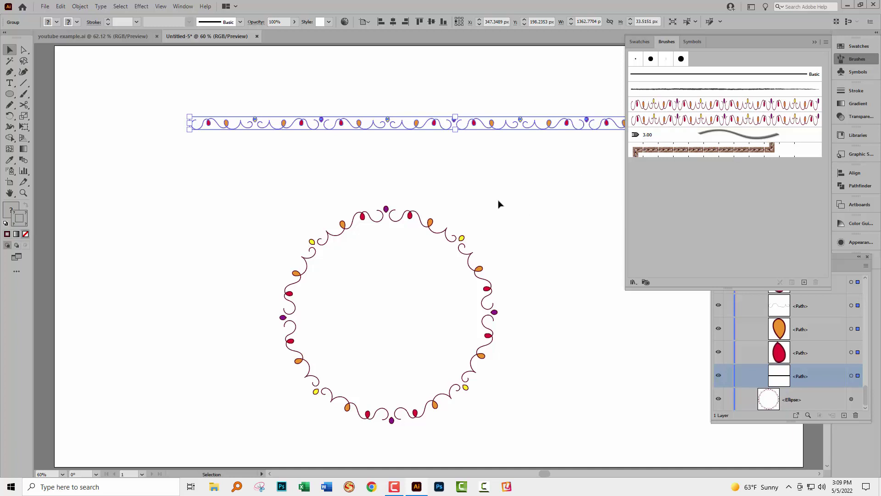
- Apply the new swirl art brush to the circle in place of the earlier version
drag(402, 177, 504, 389)
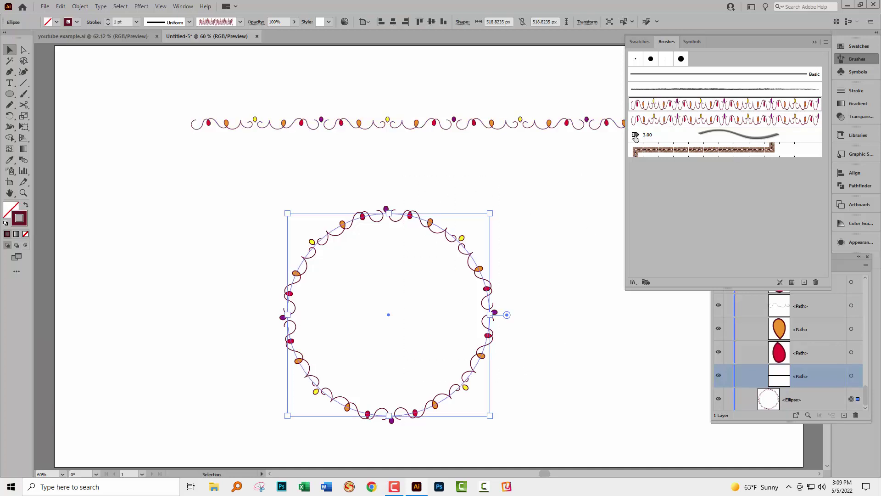
click(659, 120)
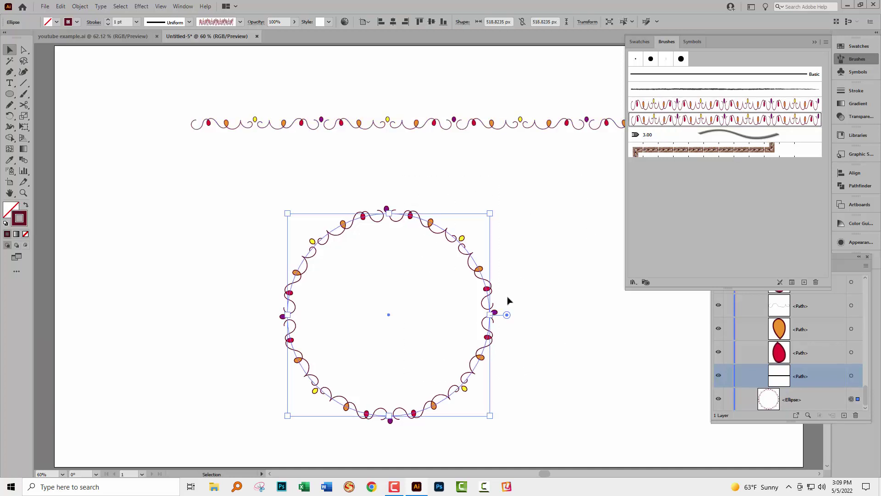
click(512, 313)
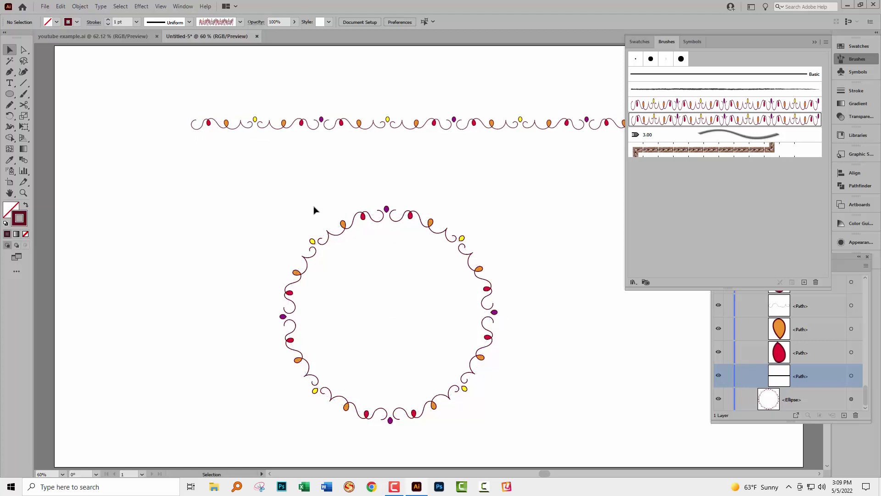
- Turn on Flip Across in the stroke options of the circle's art brush
drag(314, 207, 541, 409)
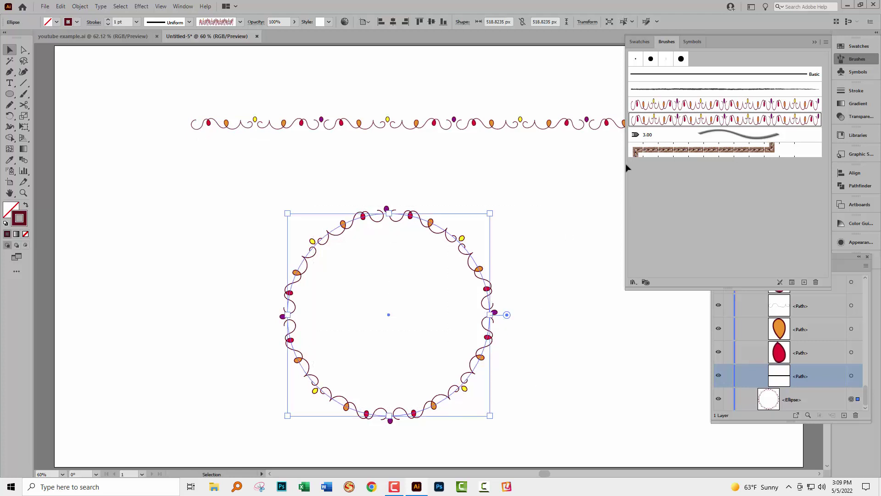
click(792, 282)
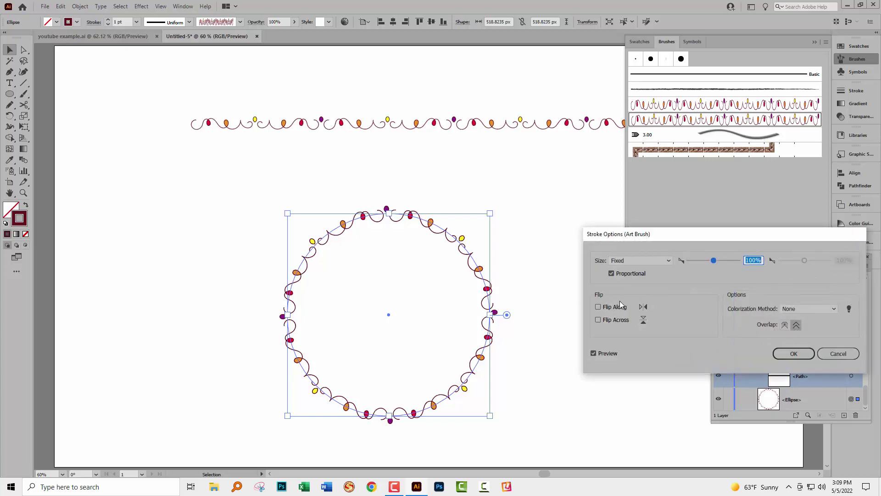
click(597, 320)
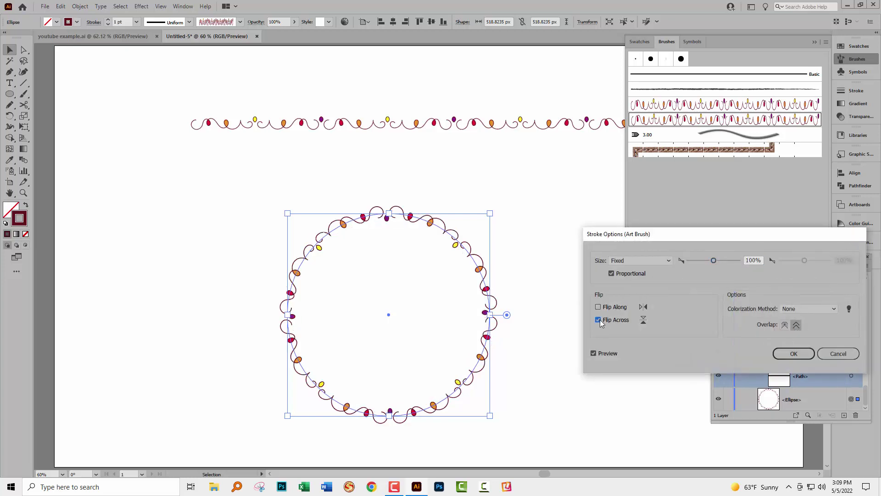
key(Return)
click(561, 303)
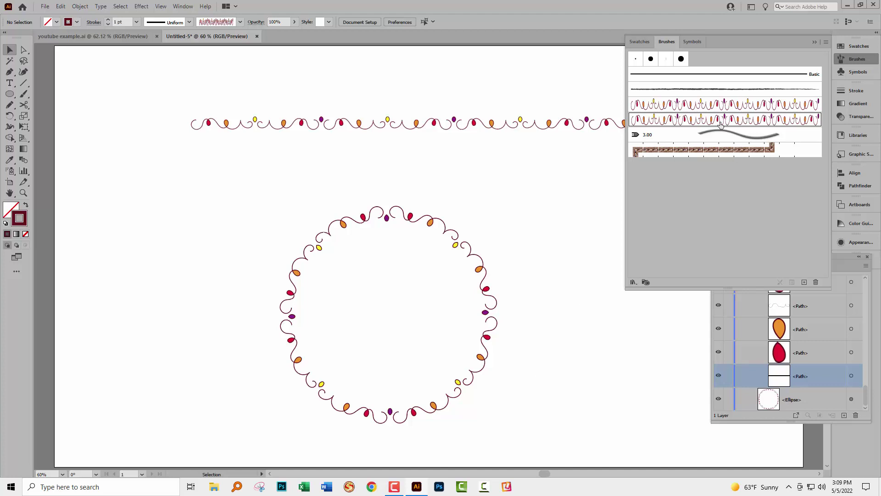
click(258, 133)
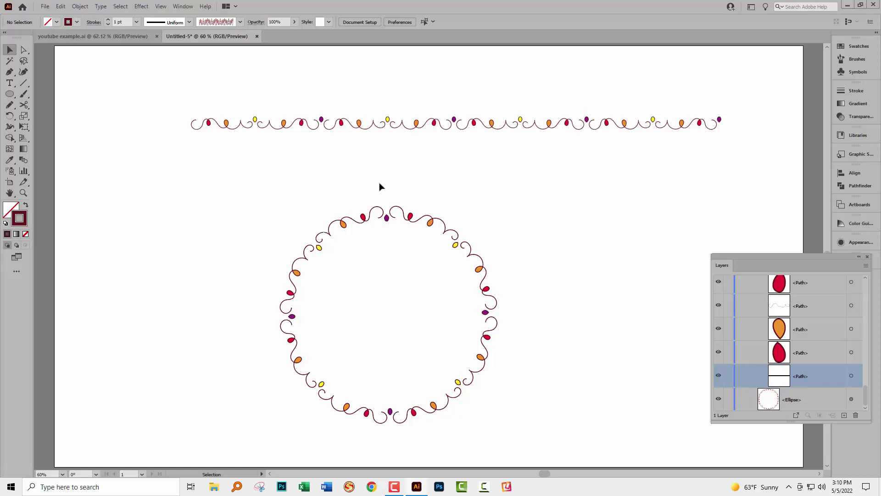
- Move the brushed circle up toward the straight border and enlarge it proportionally to about 701 px in diameter
drag(264, 185, 418, 352)
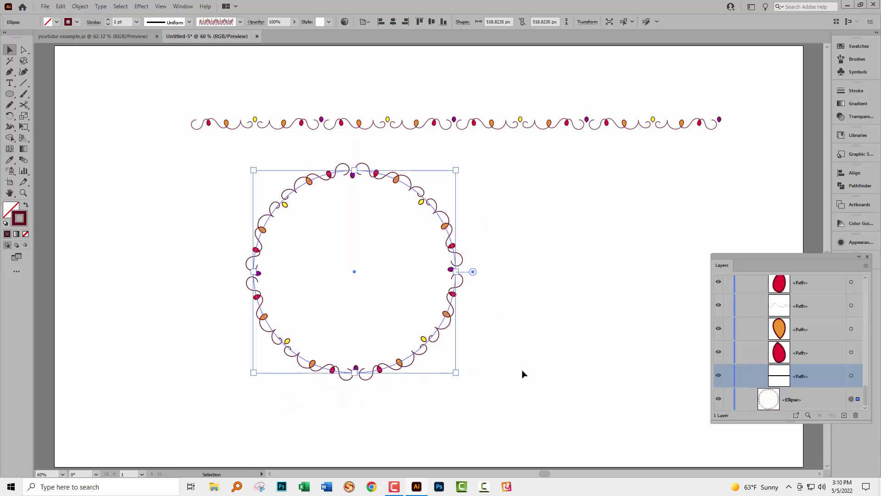
click(523, 374)
drag(511, 376, 260, 204)
drag(460, 373, 531, 444)
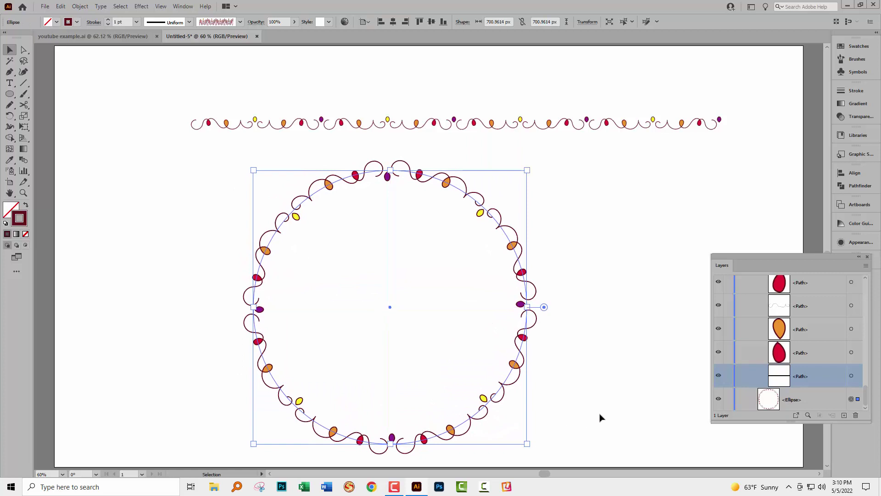
click(584, 415)
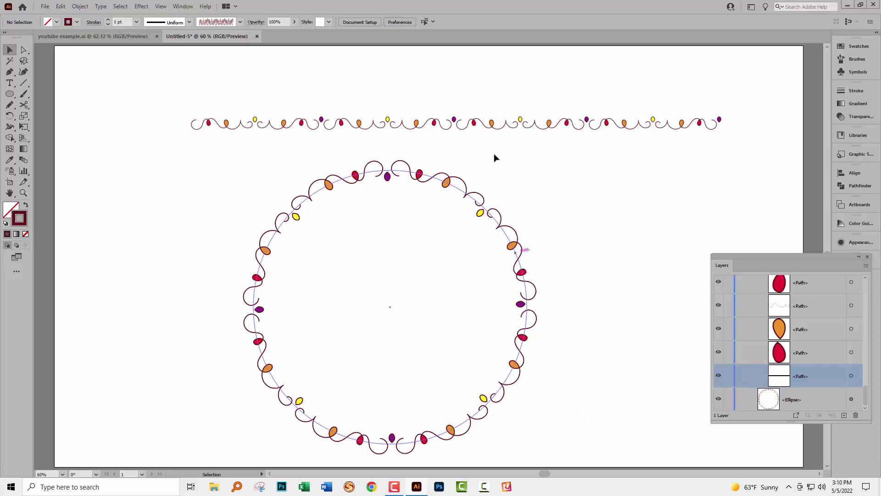
- Delete the earlier swirl art brush, the 3.00 bristle brush, the Leather Seam brush and the rough textured-line brush from the document
click(852, 60)
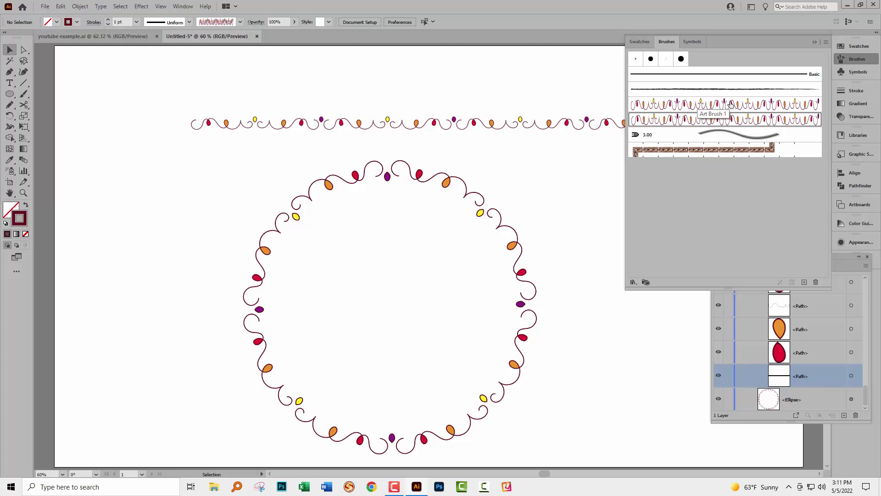
mouse_move(730, 106)
mouse_down()
mouse_move(746, 113)
mouse_move(799, 248)
mouse_up()
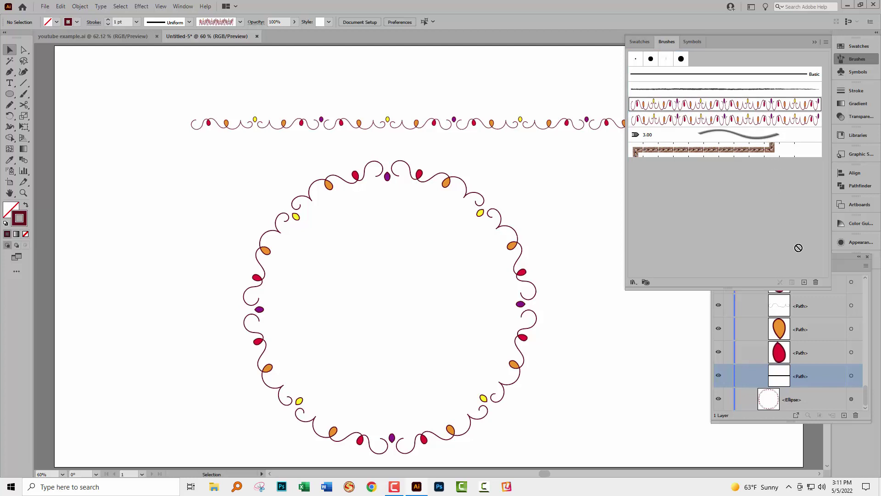
click(816, 282)
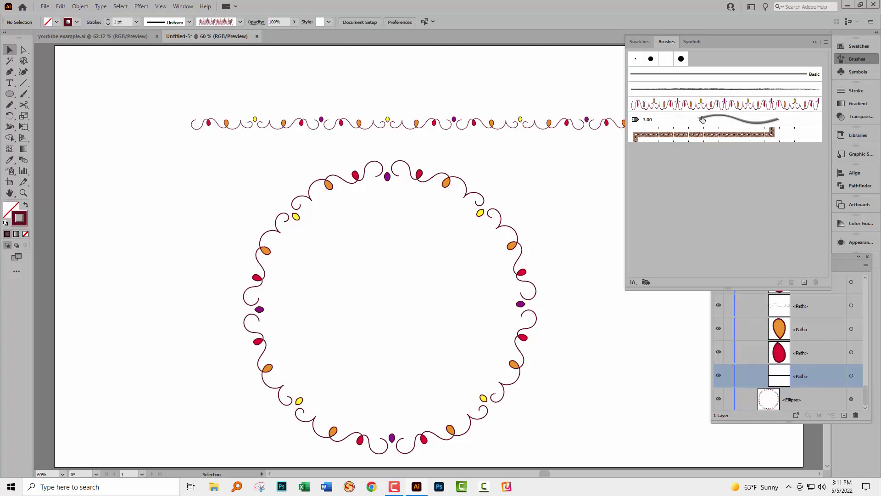
click(703, 119)
click(815, 282)
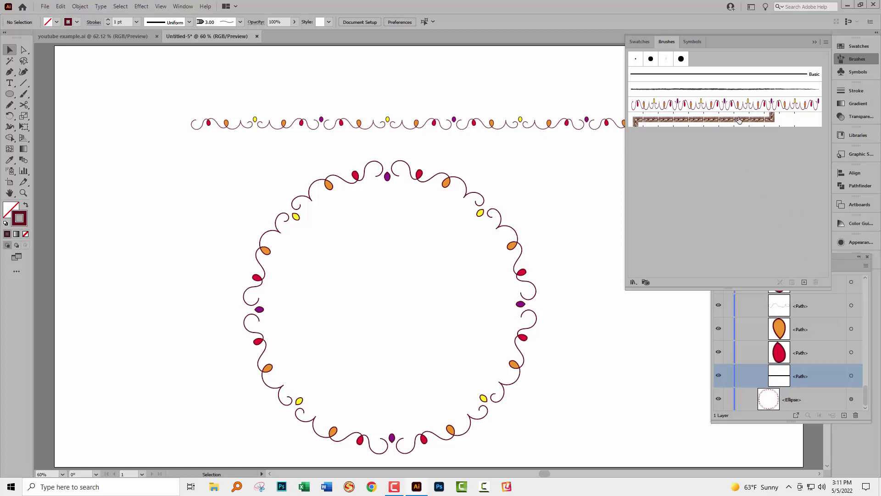
click(740, 120)
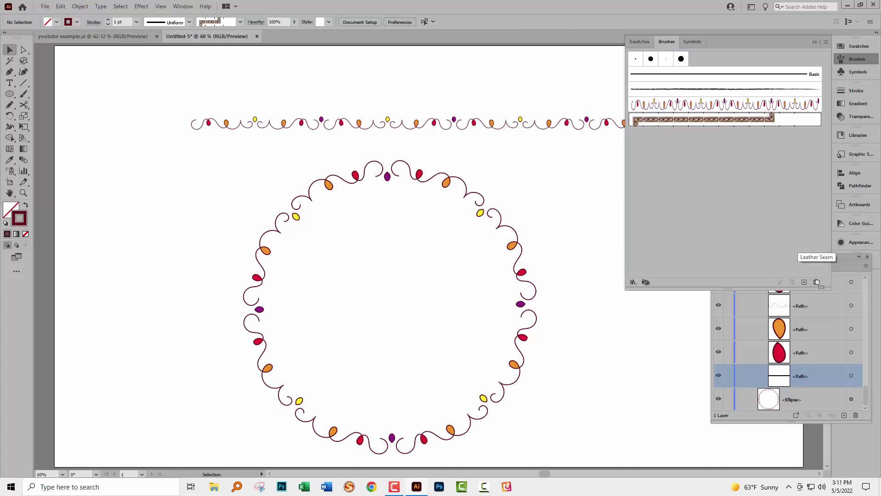
click(818, 282)
click(817, 282)
- Remove the 10 pt. Round and 3 pt. Round calligraphic brushes, and try to remove the 5 pt. Flat brush
drag(667, 59, 817, 282)
click(537, 255)
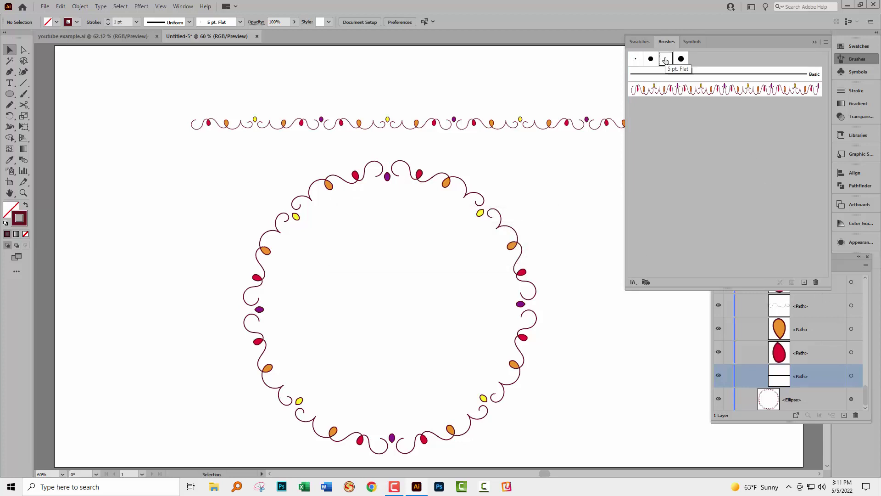
drag(665, 60, 802, 282)
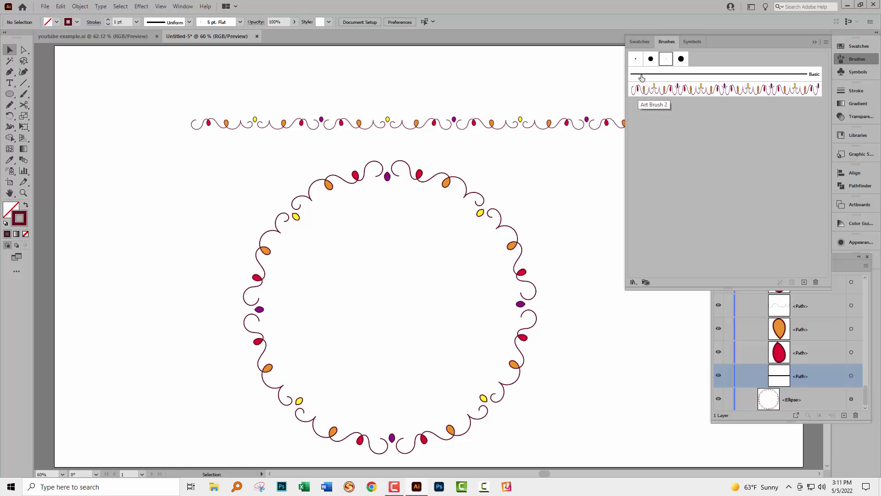
drag(652, 61, 817, 284)
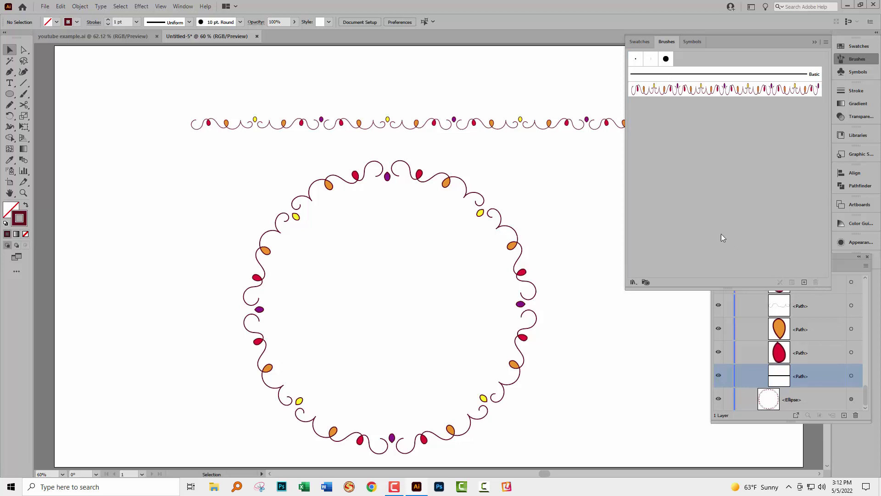
mouse_move(635, 59)
mouse_down()
mouse_move(793, 229)
mouse_move(816, 282)
mouse_up()
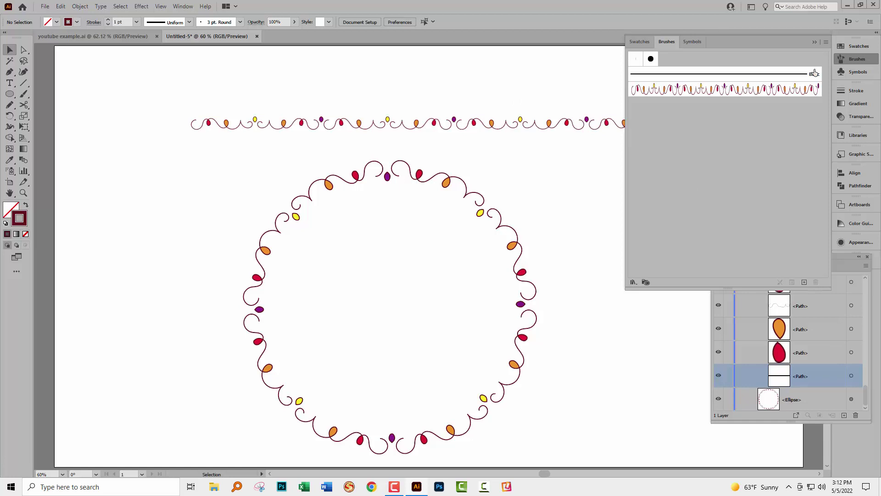
- Save the remaining brushes as a brush library named doodle in the default Brushes folder
click(826, 41)
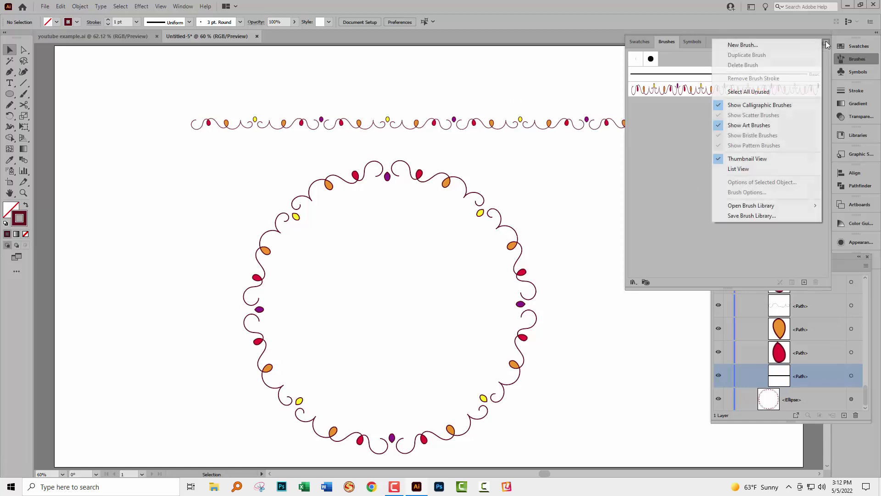
click(750, 216)
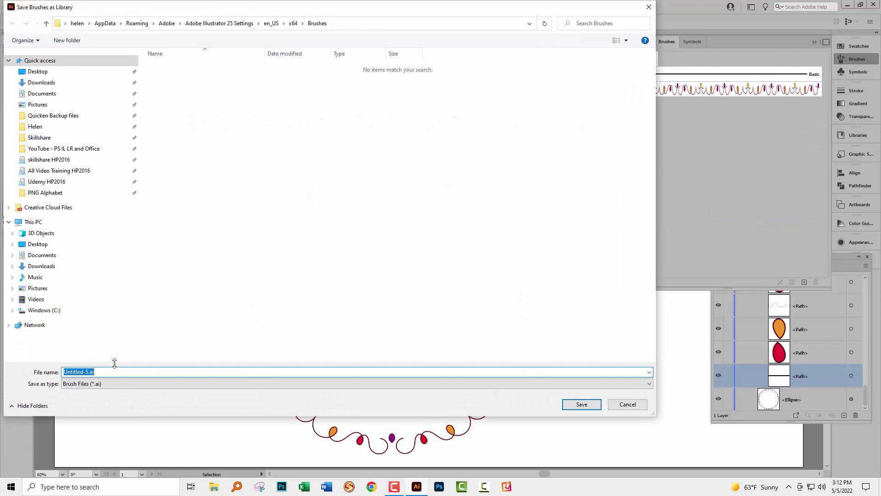
text(doodle)
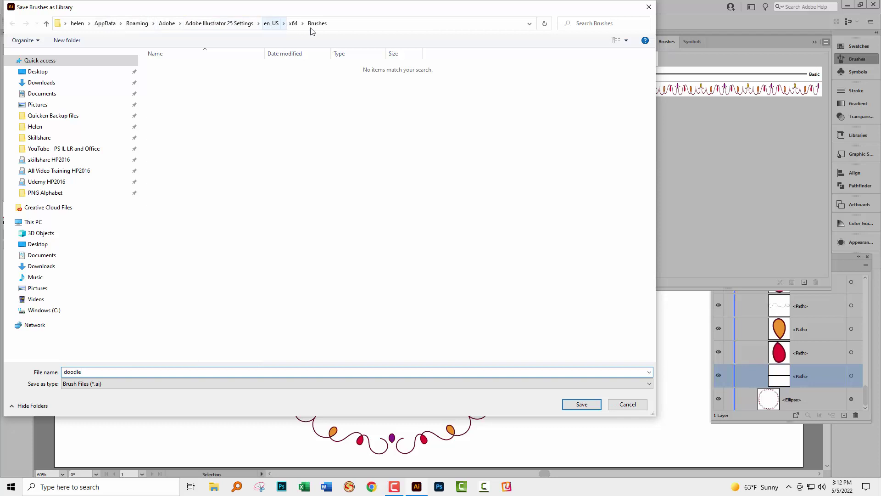
click(582, 404)
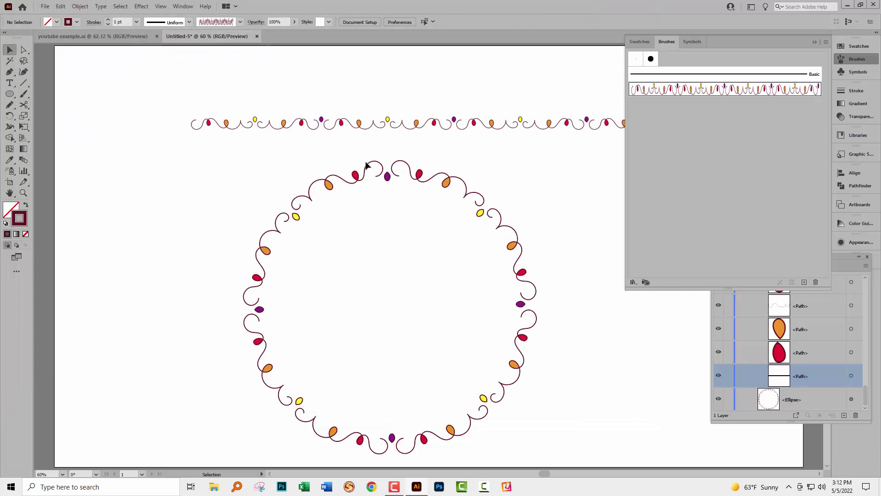
- Create a new 1920 x 1080 px document from the Web-Large preset
click(43, 7)
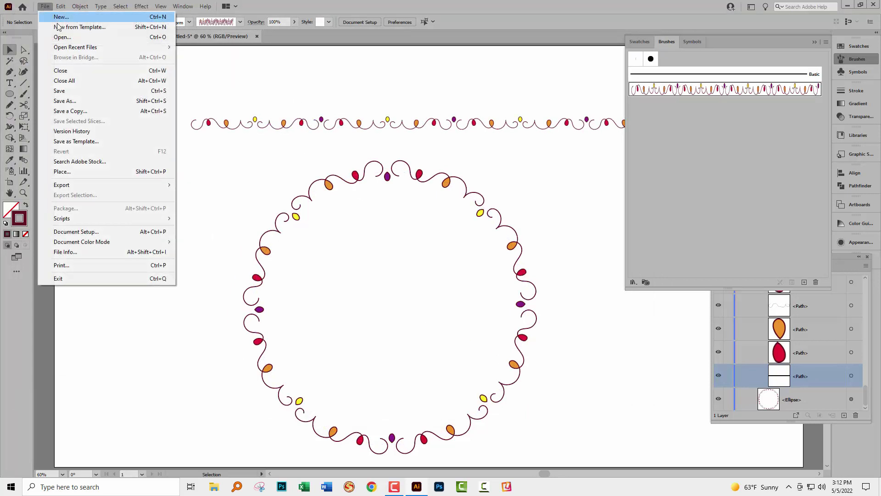
click(68, 14)
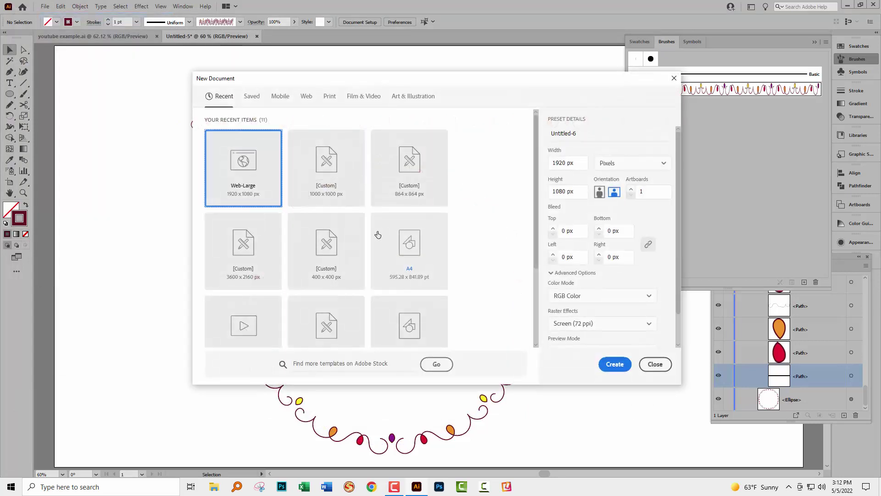
click(615, 364)
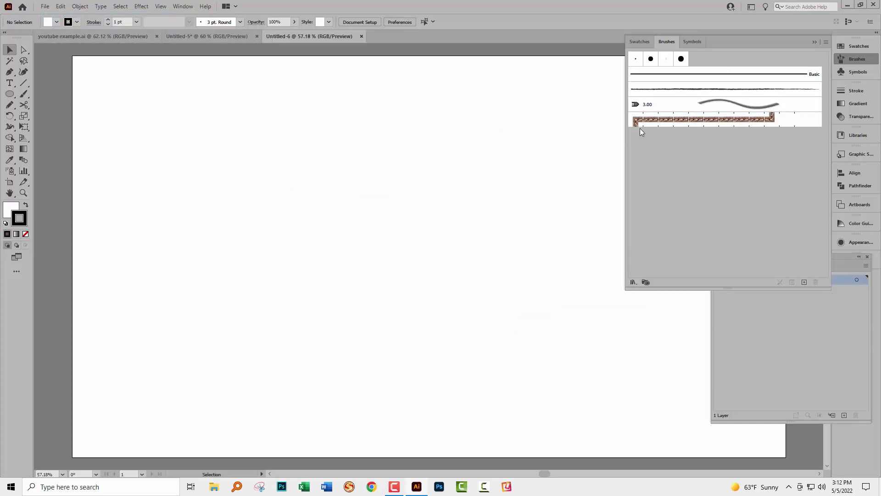
- Load the user-defined doodle brush library, add its swirl art brush to the new document's brushes, and close the library
click(825, 40)
mouse_move(749, 211)
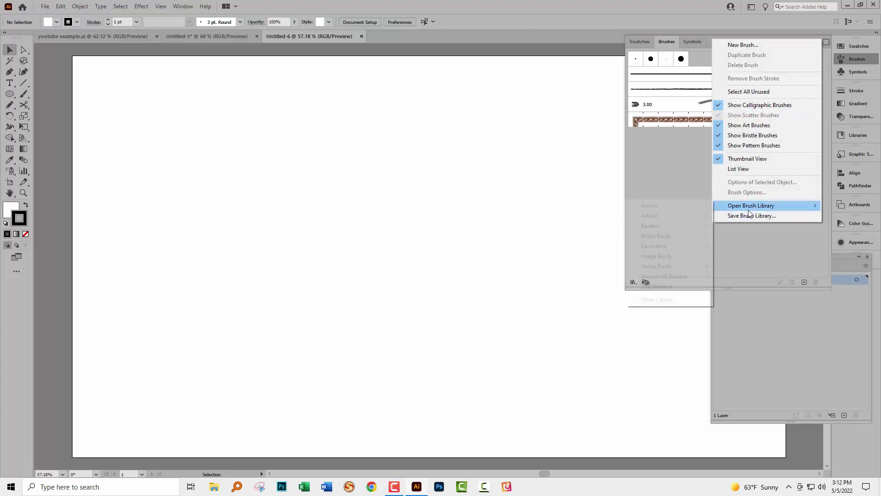
mouse_move(672, 287)
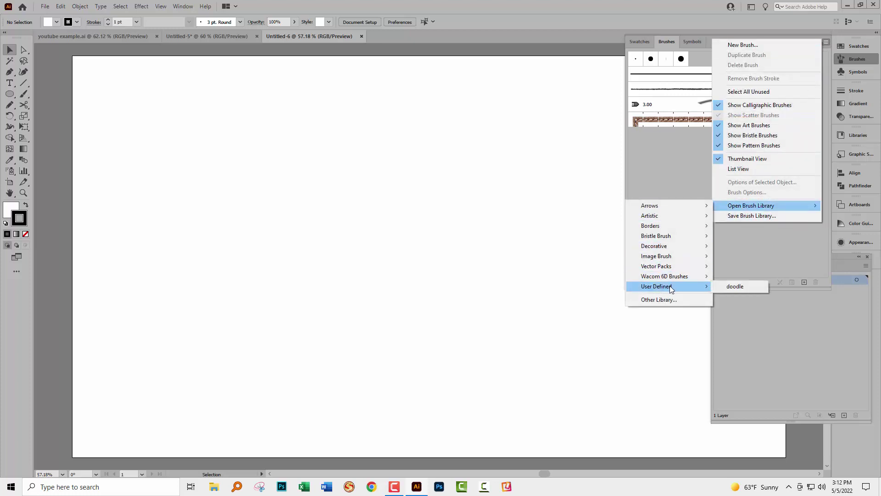
click(735, 287)
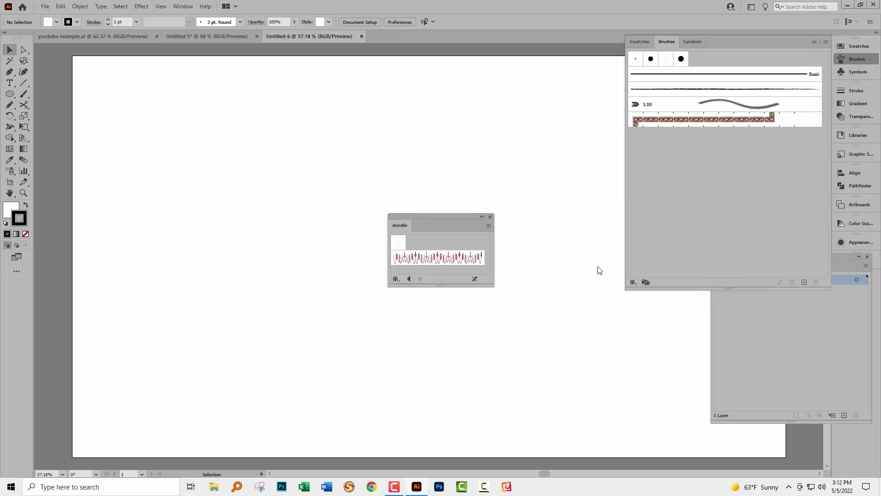
click(457, 257)
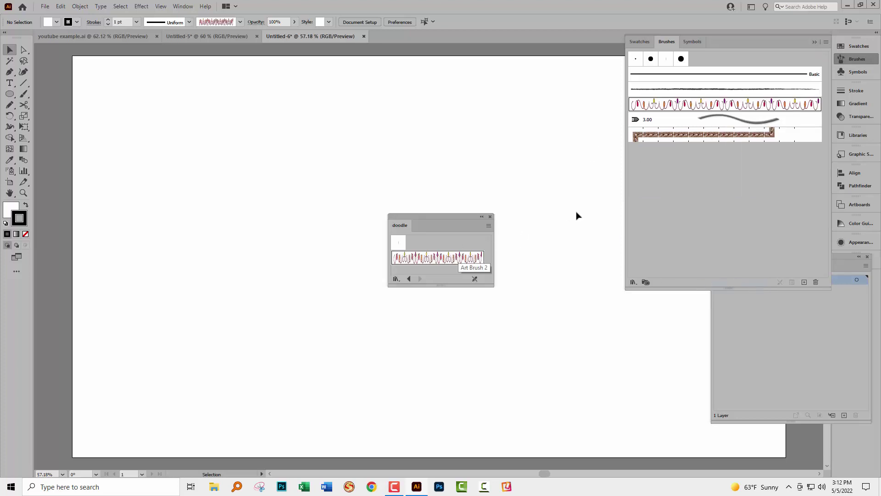
click(490, 217)
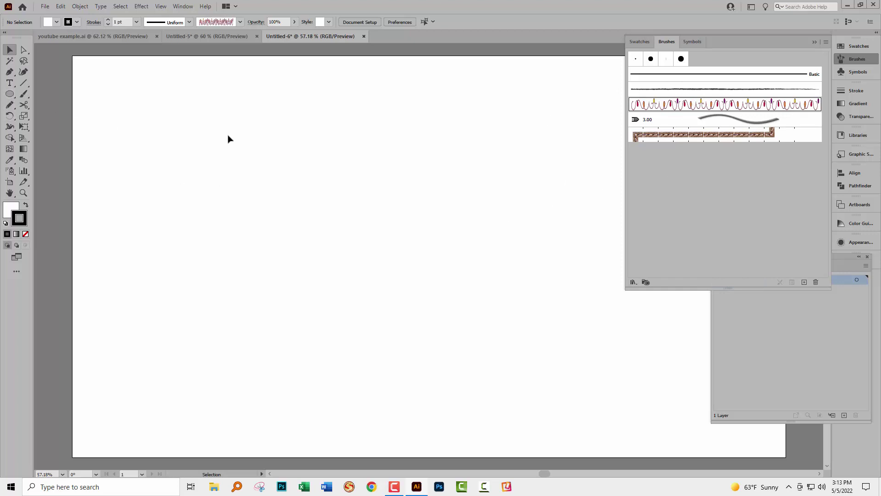
- Draw a circle about 660 px in diameter on the artboard and apply the swirl art brush to it
click(9, 94)
mouse_move(201, 138)
mouse_down()
mouse_move(315, 225)
mouse_move(451, 299)
mouse_up()
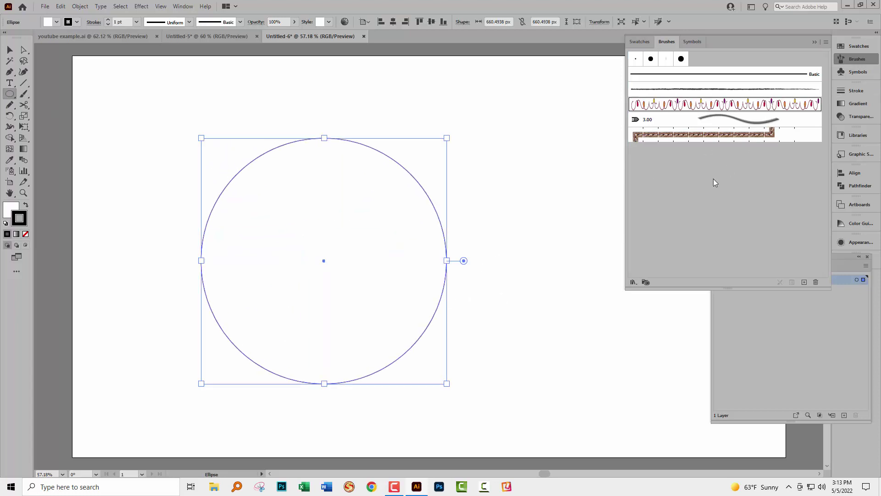
click(702, 103)
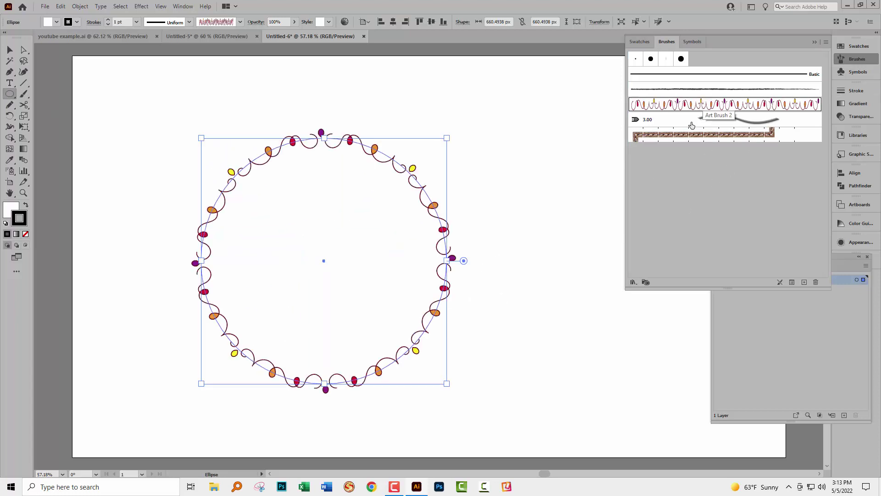